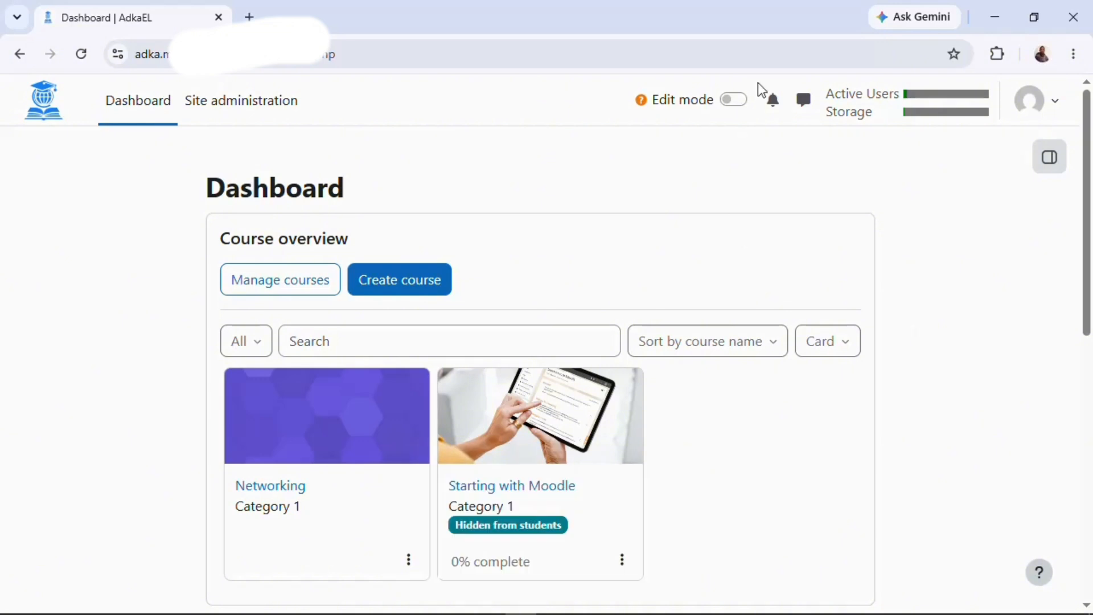
Switch the Edit mode toggle on in the Moodle dashboard's top bar.
left_click(731, 101)
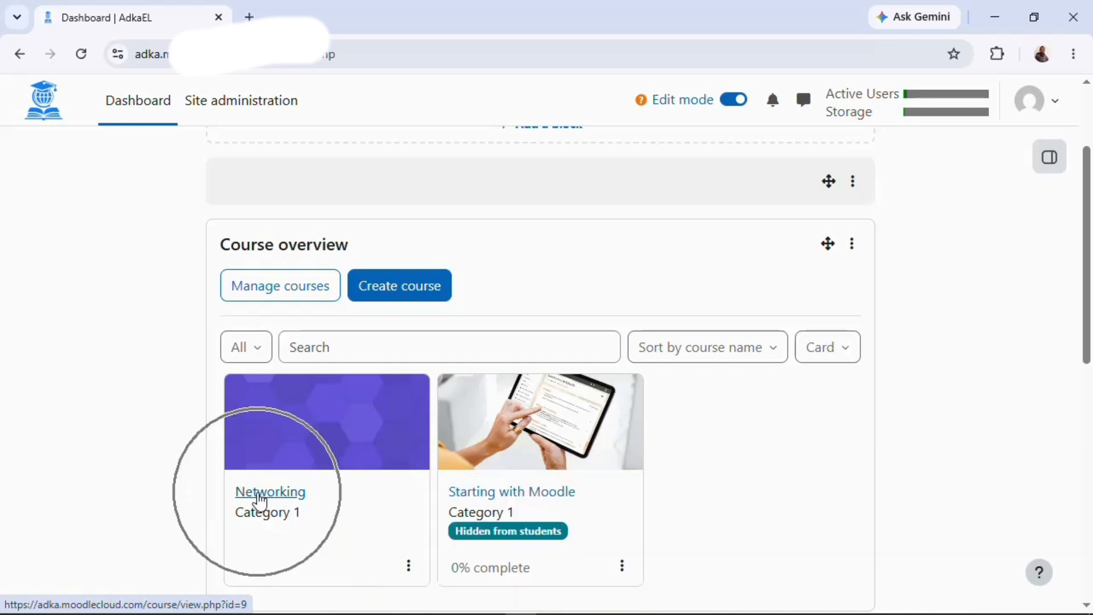
Open the Networking course and add a new section below Course Materials.
left_click(270, 499)
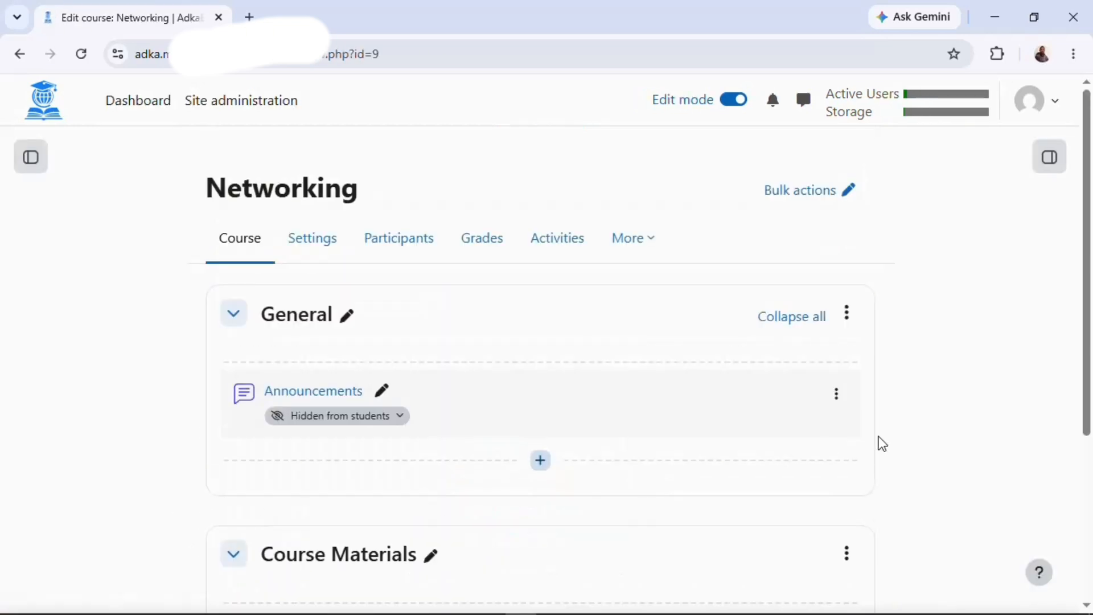
scroll(1003, 412, "down", 4)
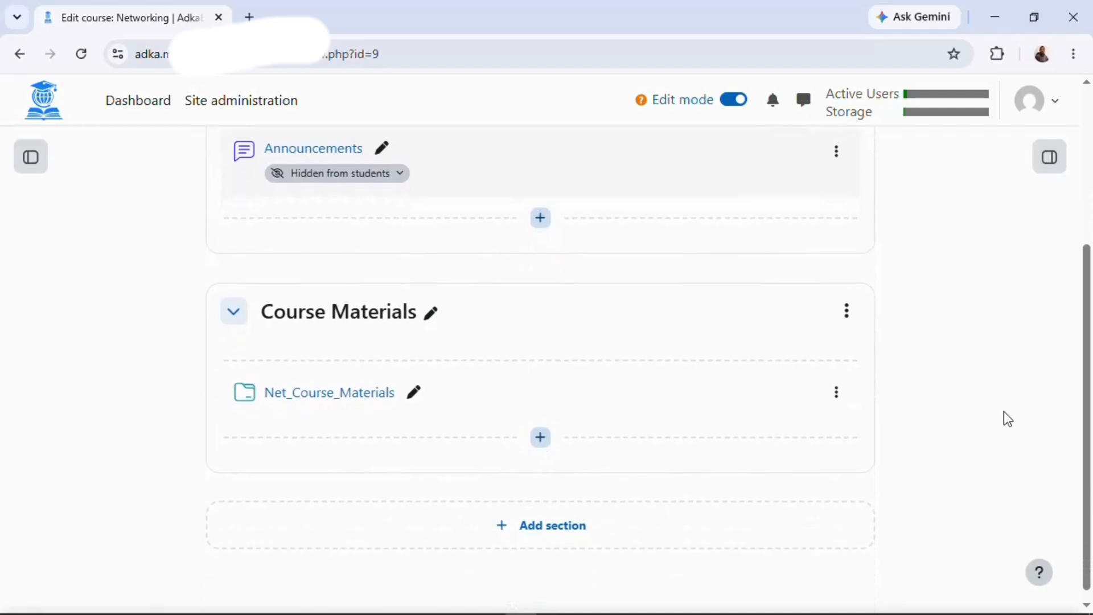
left_click(556, 515)
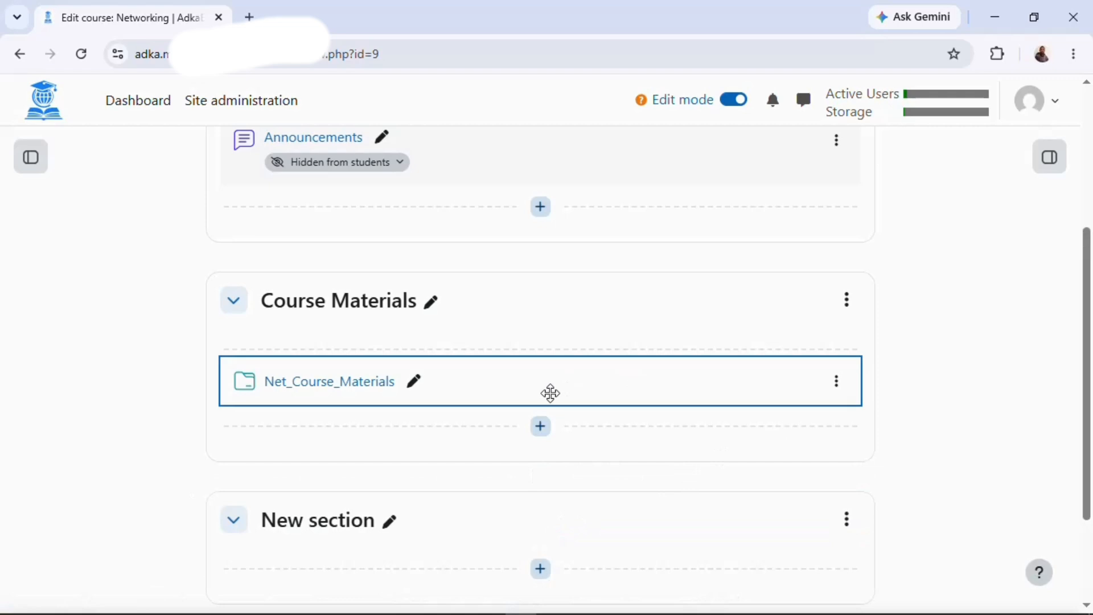
scroll(713, 427, "down", 1)
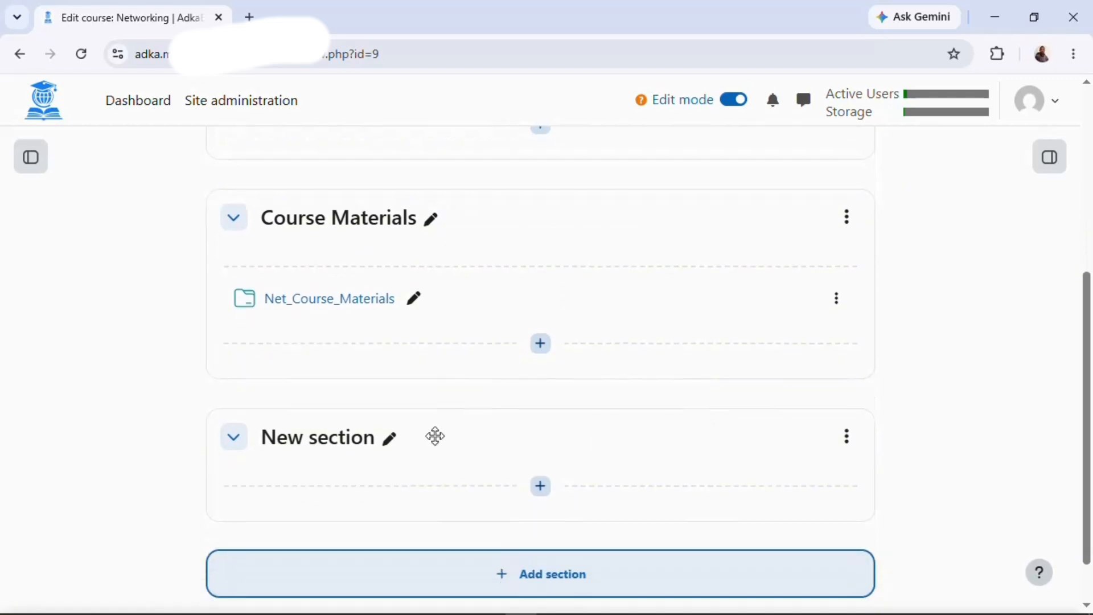
Name the new section 'Networking Model Exam'.
left_click(391, 444)
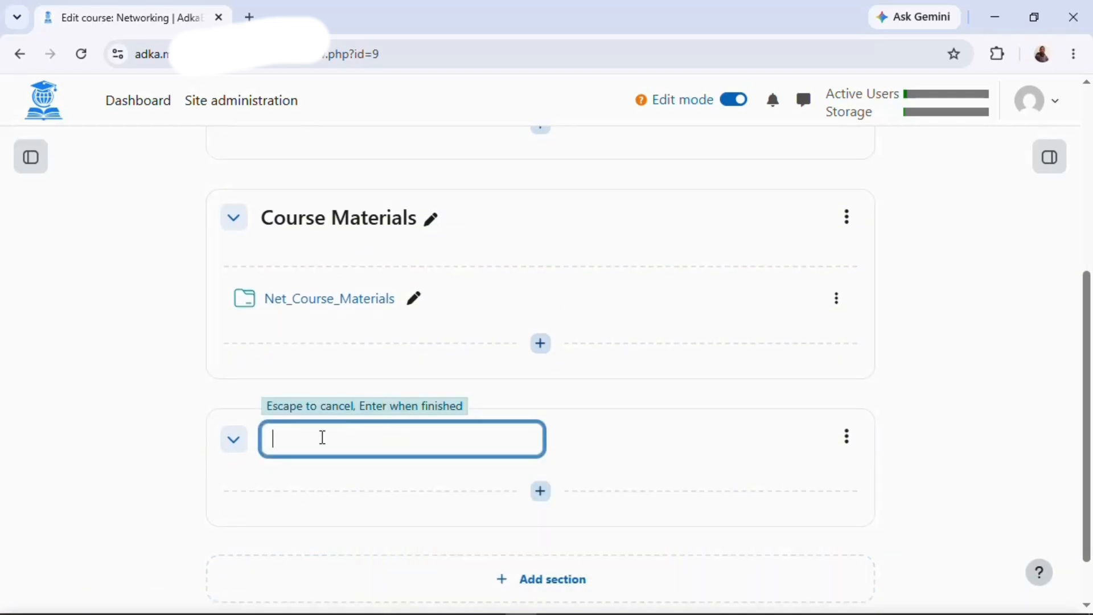
type("Network")
type("ing Model Exam")
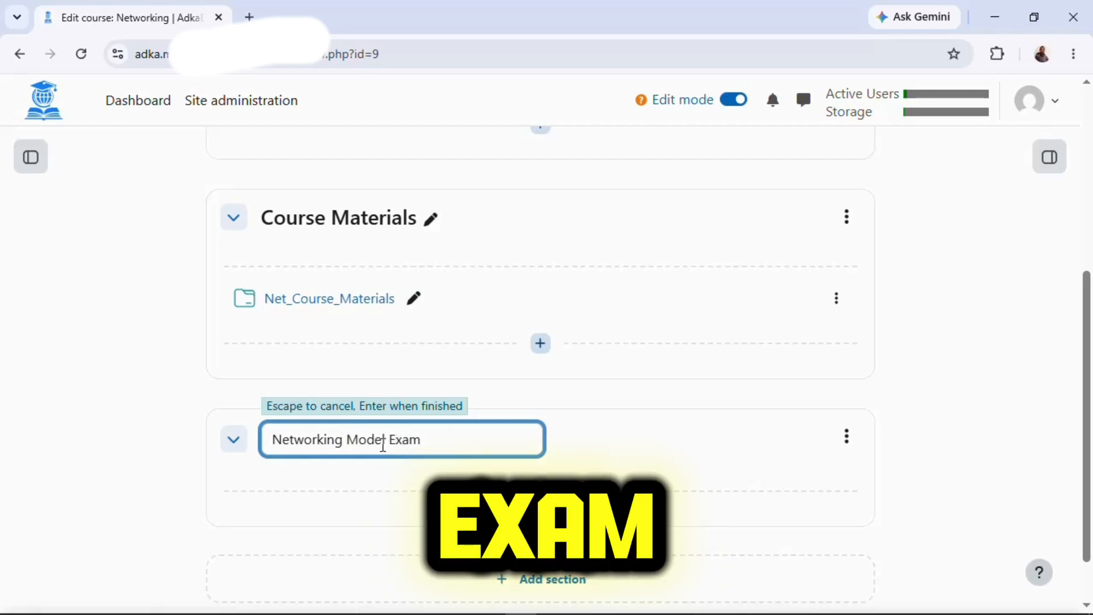
key("Return")
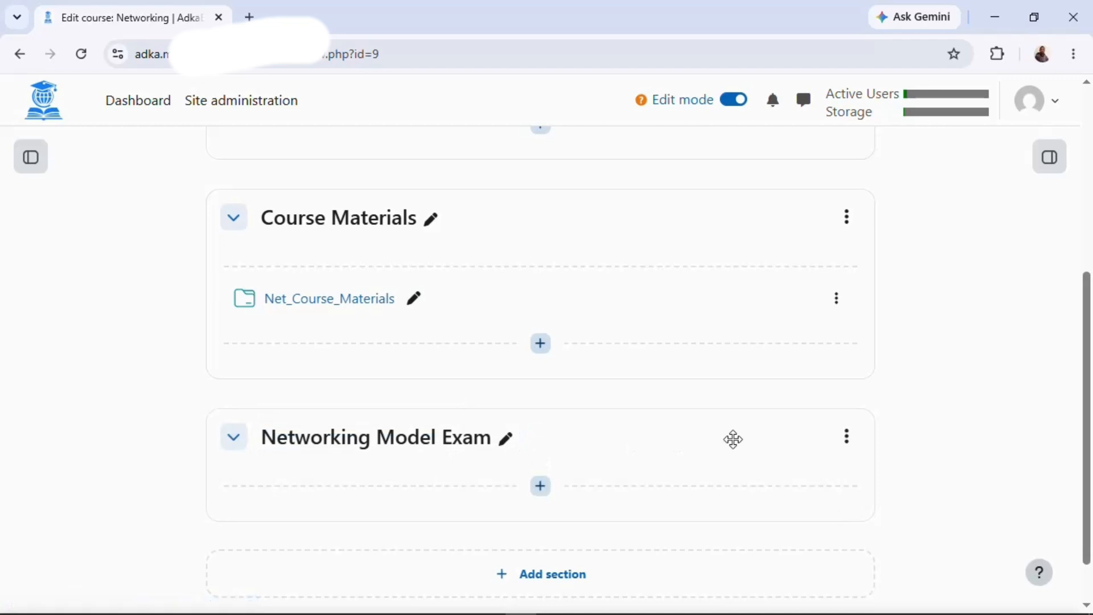
Add a Quiz activity to the Networking Model Exam section, found by searching 'quiz'.
left_click(542, 487)
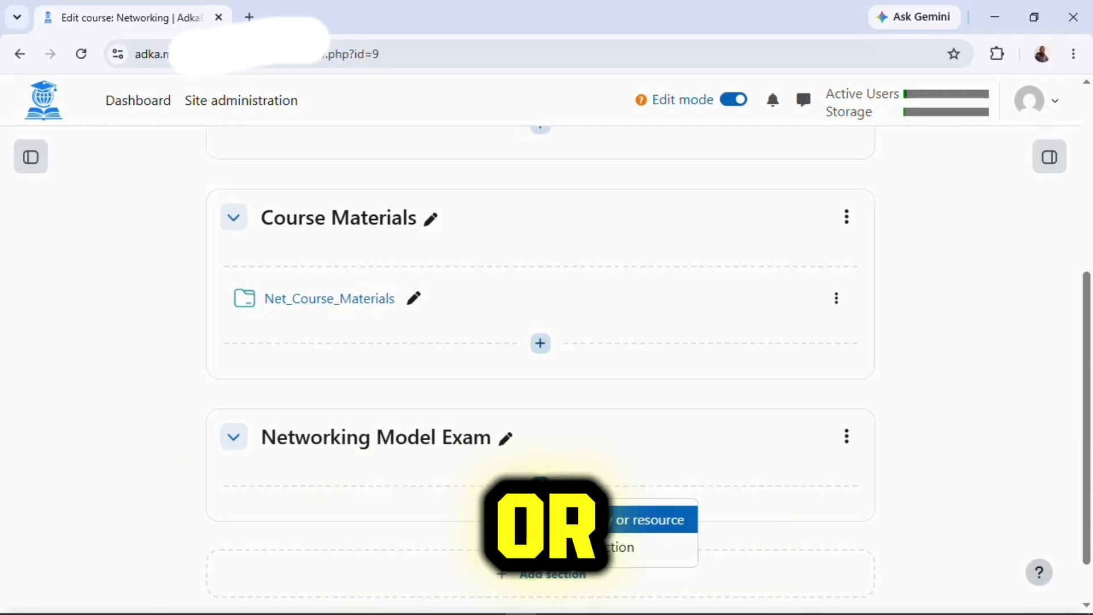
left_click(649, 520)
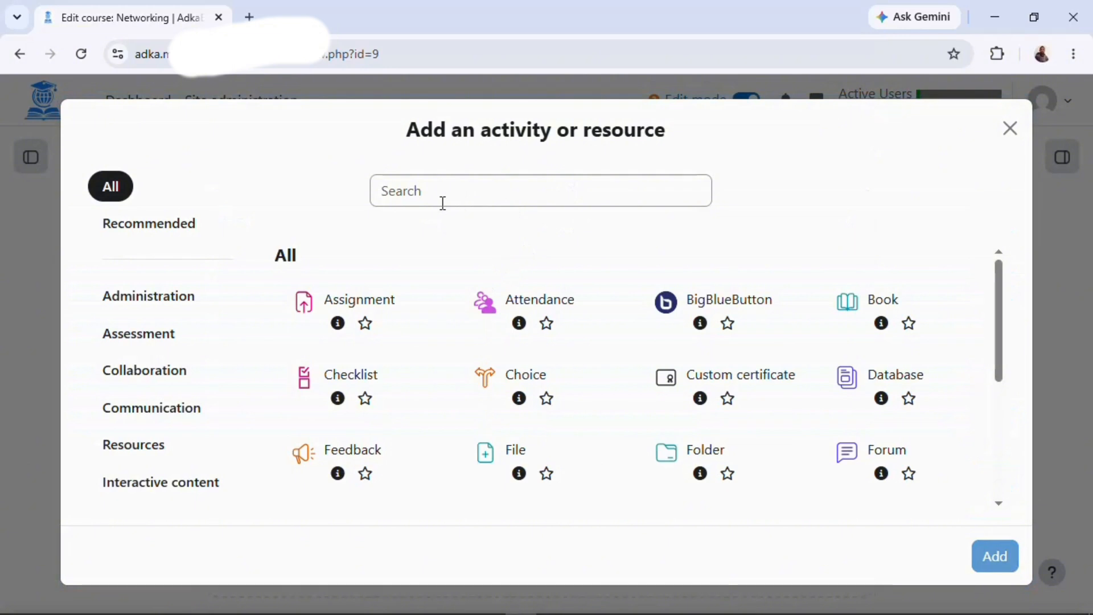
left_click(464, 198)
type("qui")
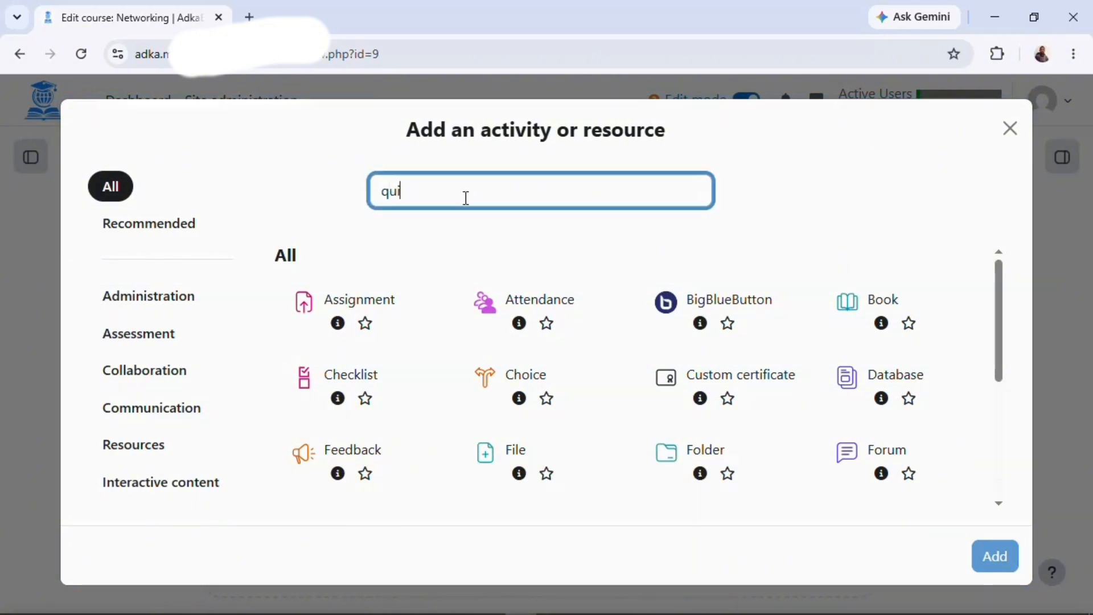
type("z")
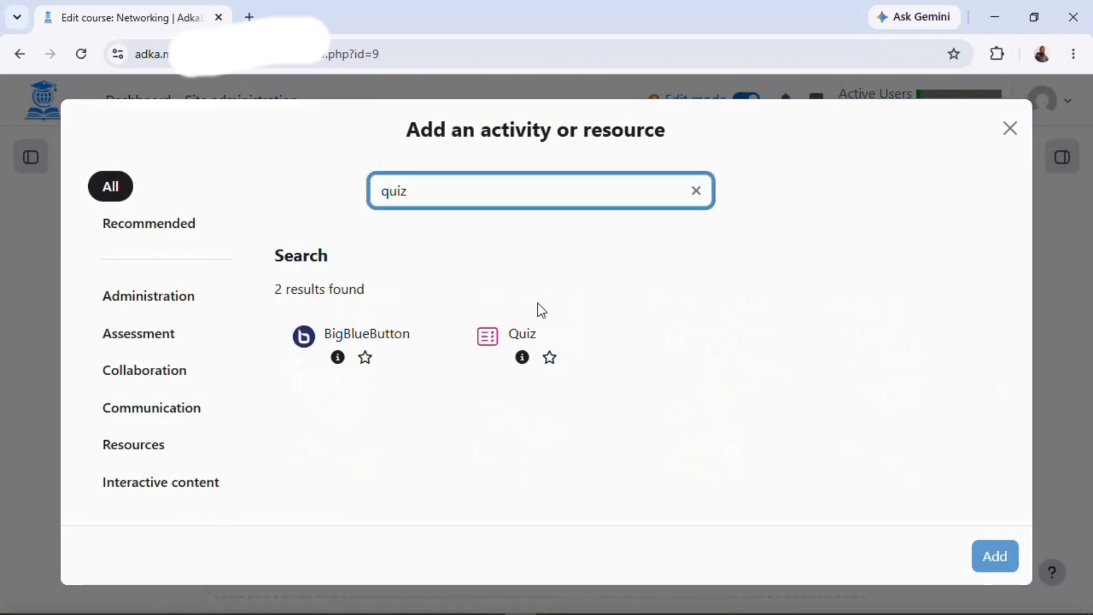
left_click(518, 349)
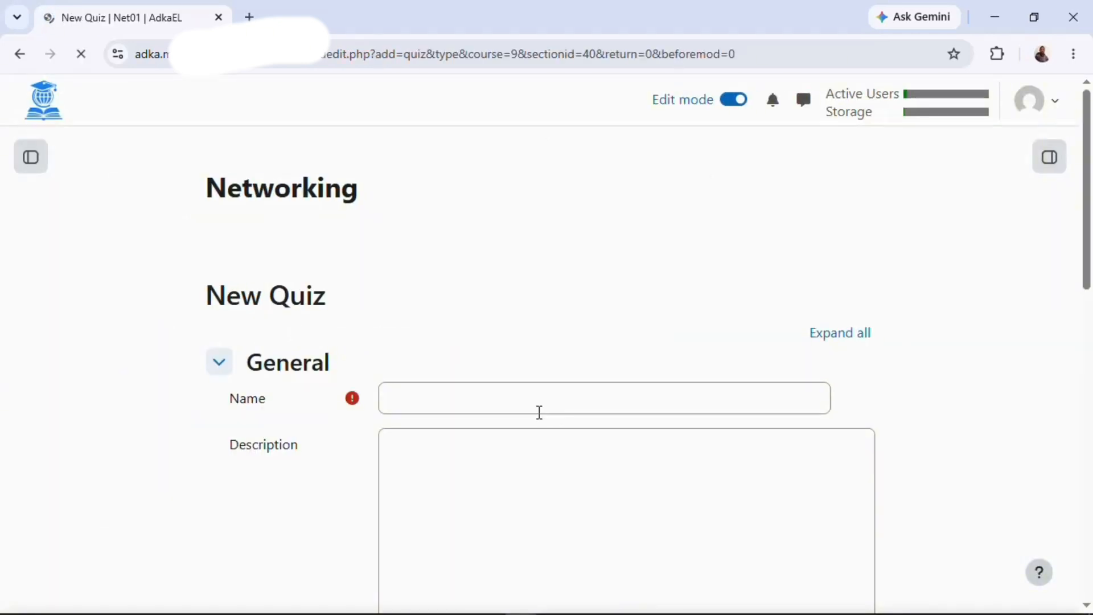
Enter 'Networking Model Exam' as the quiz name and move down the settings form.
left_click(456, 392)
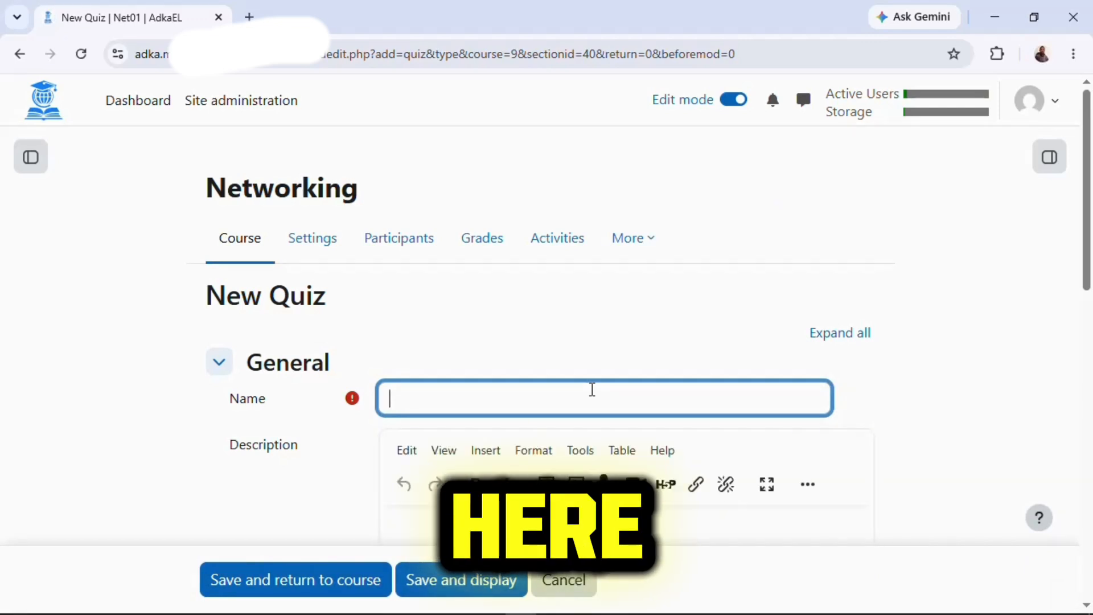
scroll(550, 391, "down", 1)
scroll(550, 391, "down", 1)
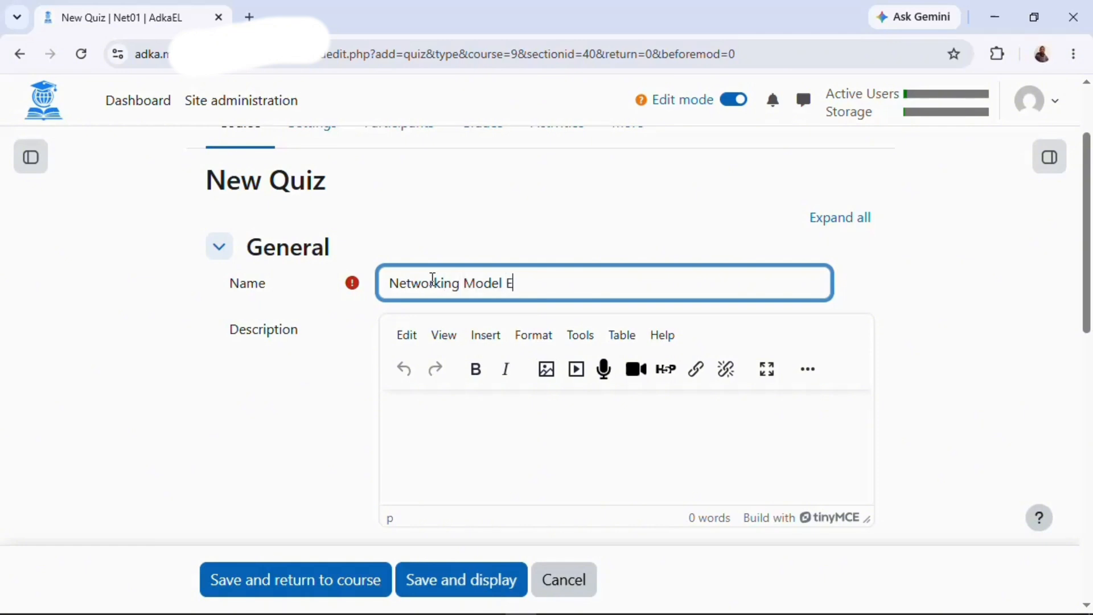
scroll(728, 397, "down", 5)
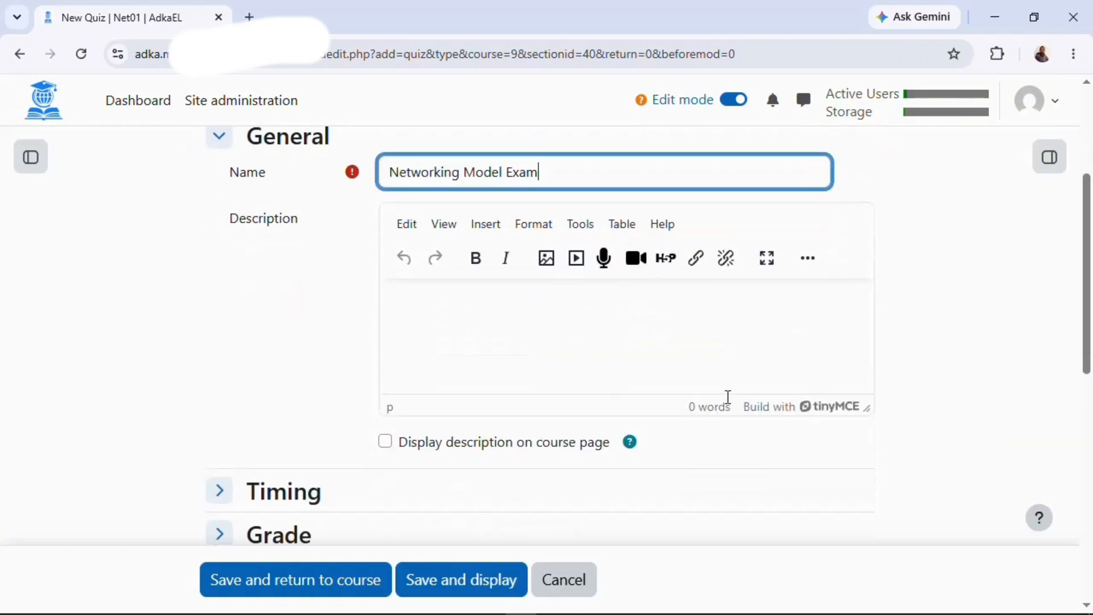
Enable the quiz to open 11 July 2026 and close 11 August 2026.
left_click(260, 304)
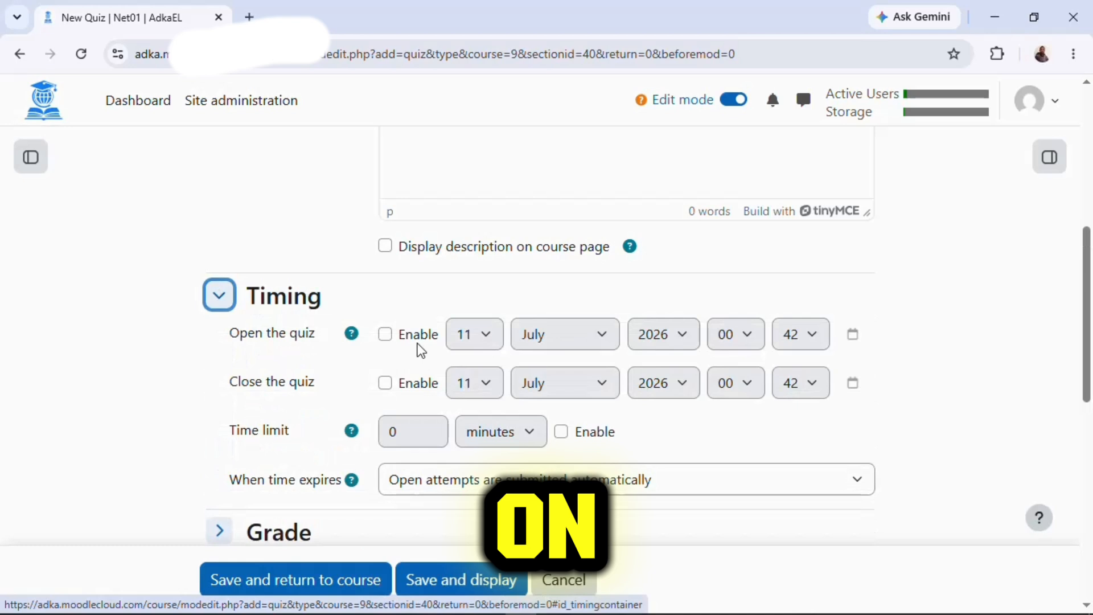
left_click(384, 335)
left_click(384, 382)
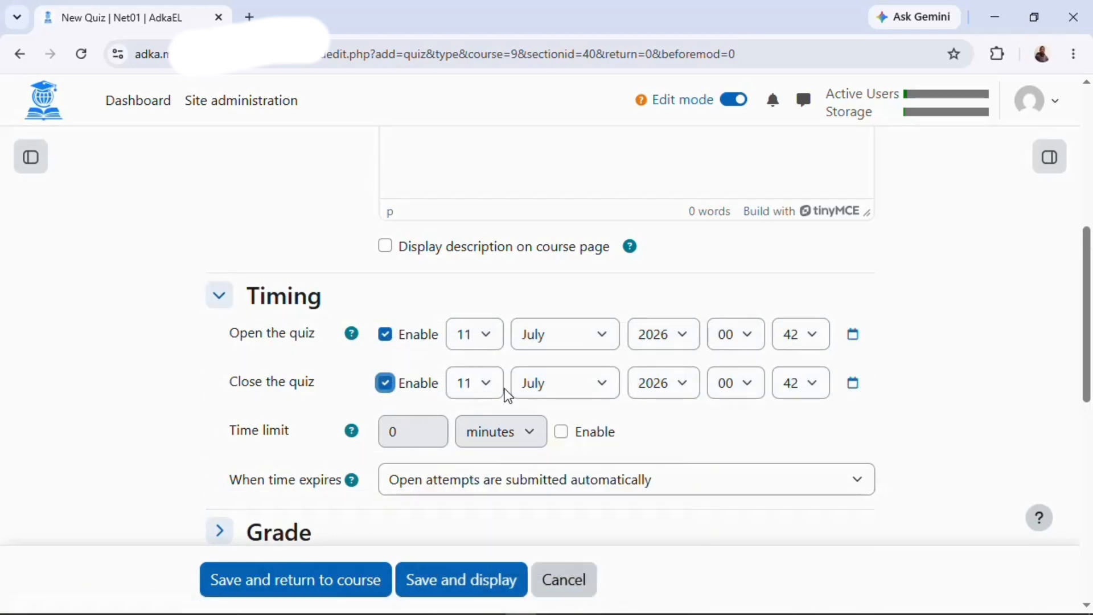
left_click(548, 382)
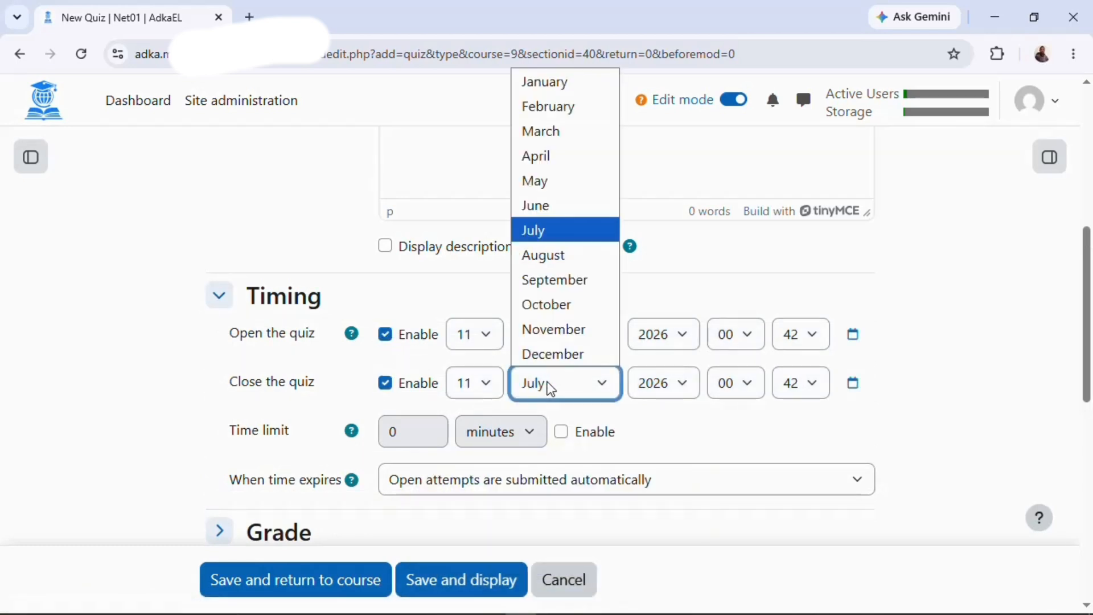
left_click(564, 257)
scroll(689, 443, "down", 1)
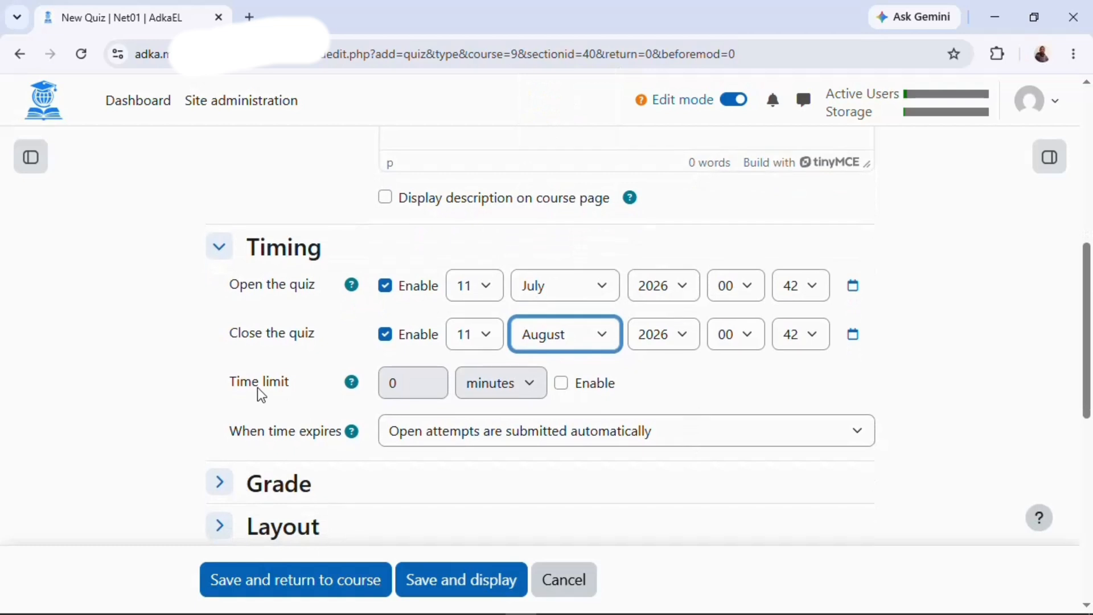
Enable a 30-minute time limit for the quiz.
left_click(561, 384)
left_click(410, 384)
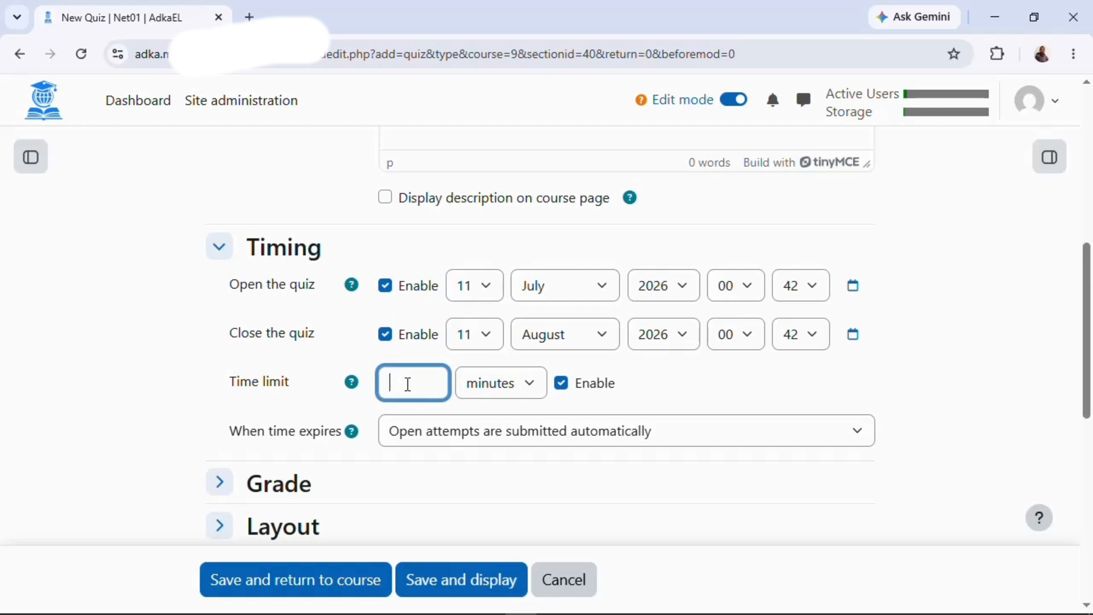
left_click(503, 393)
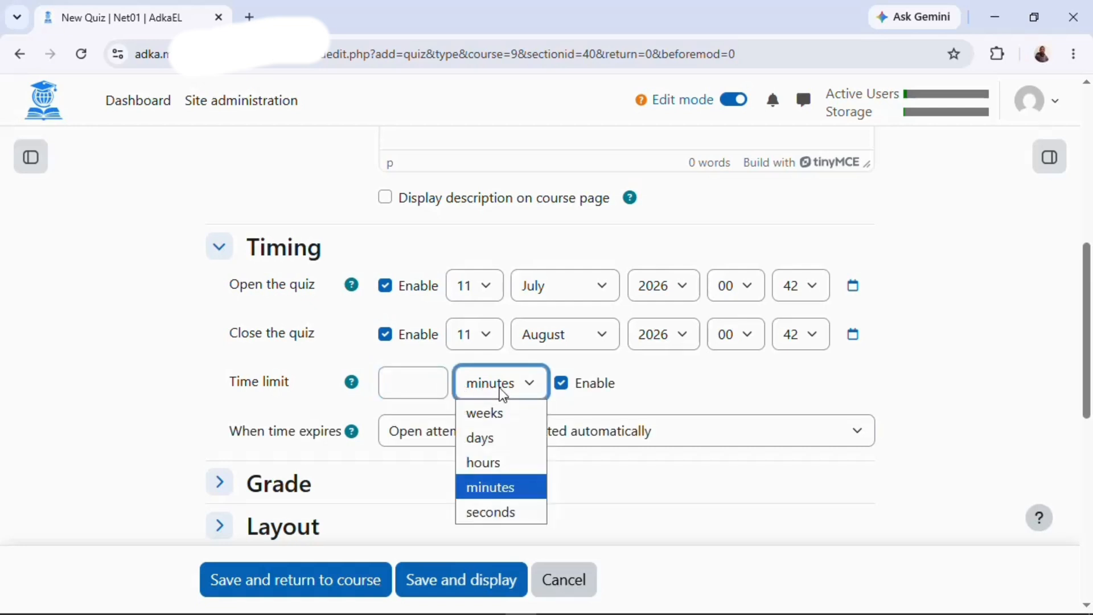
left_click(503, 394)
left_click(393, 379)
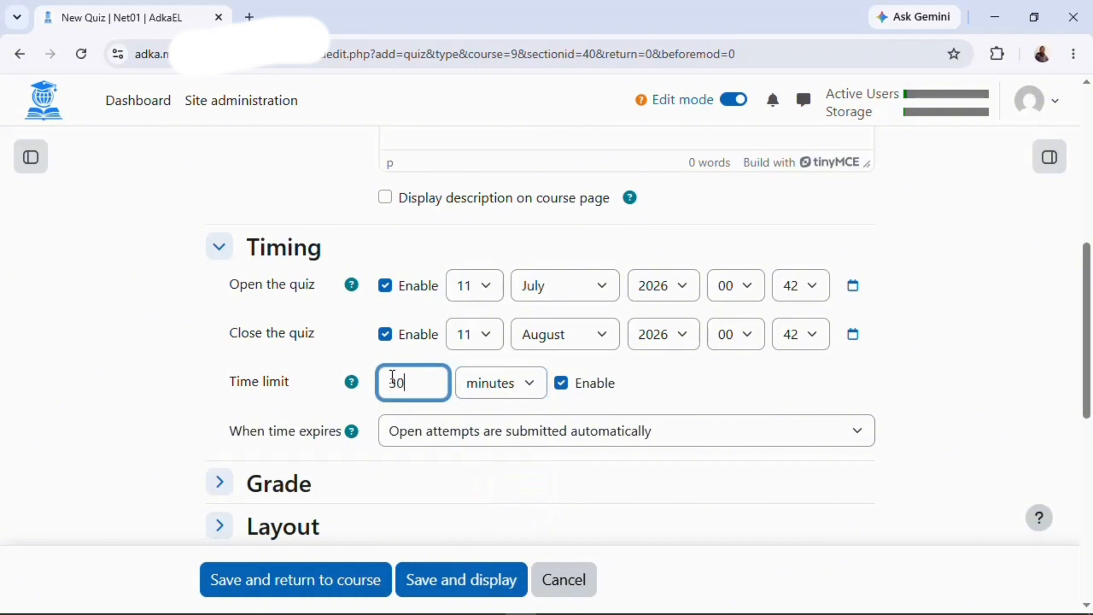
In Review options, hide the attempt, maximum marks and overall feedback immediately after attempting.
scroll(438, 477, "down", 4)
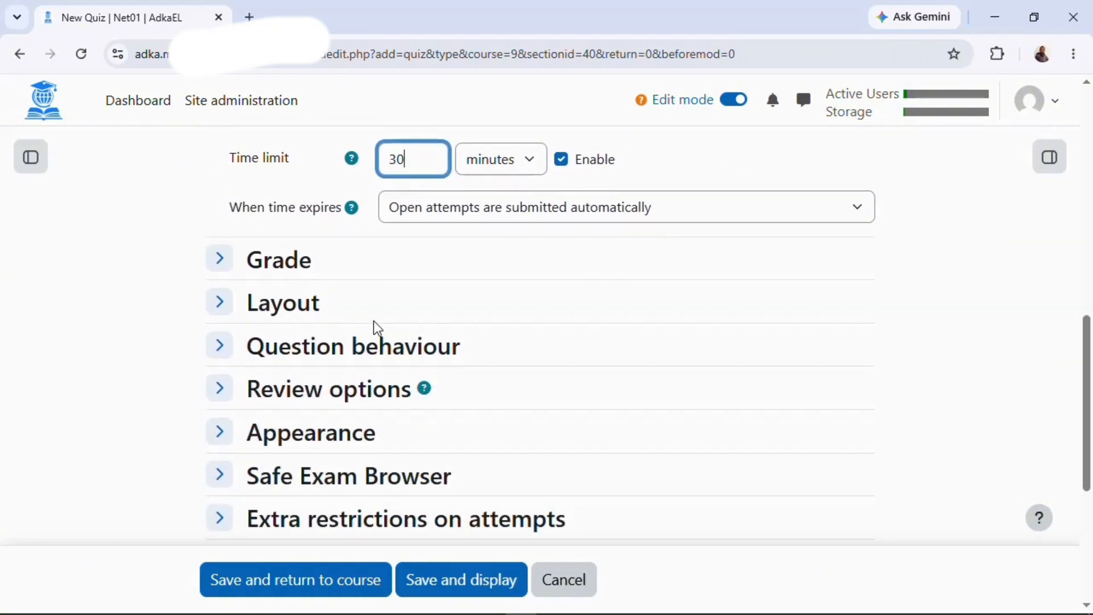
left_click(308, 364)
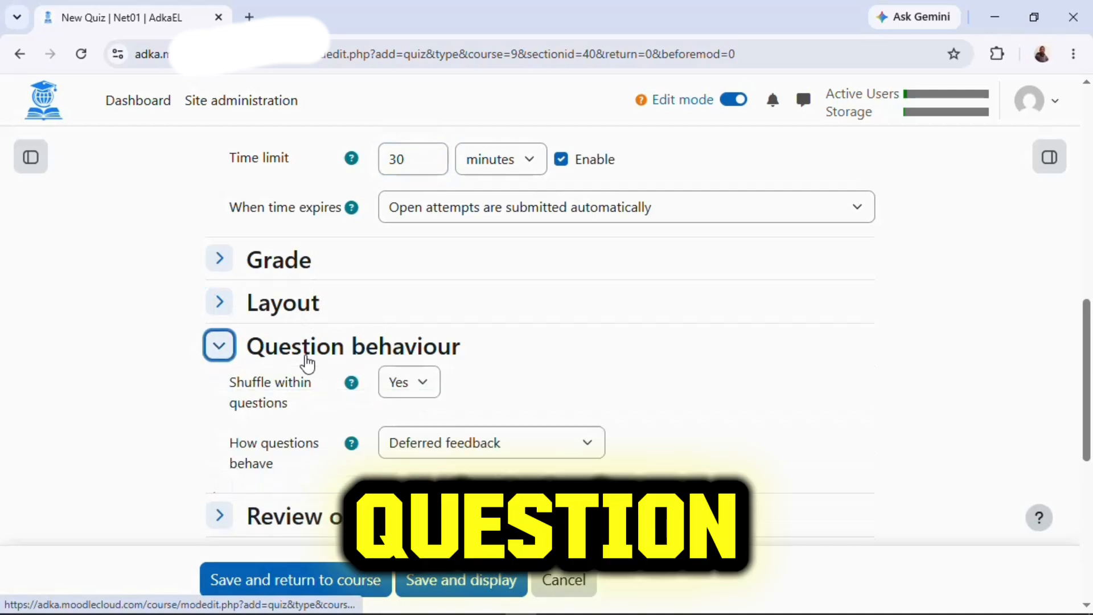
scroll(556, 422, "down", 1)
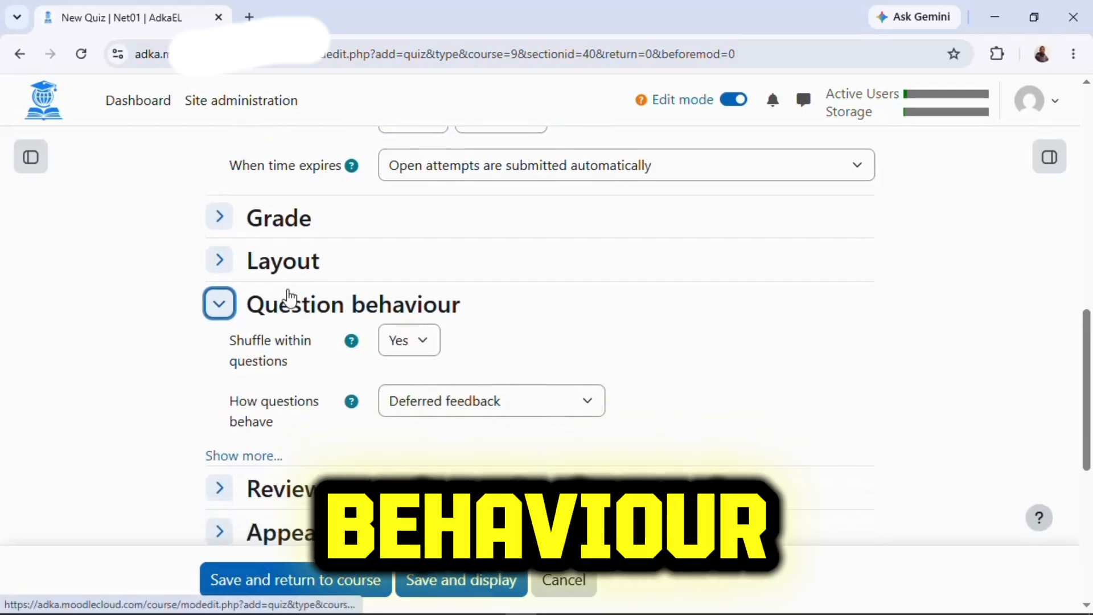
left_click(312, 310)
scroll(514, 366, "down", 1)
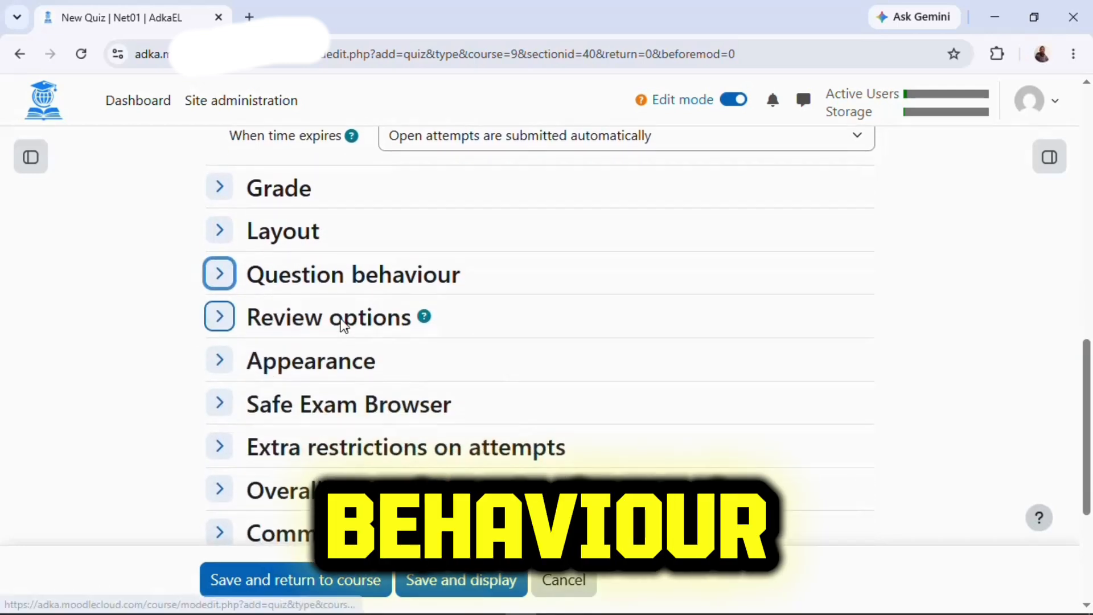
left_click(317, 325)
scroll(517, 361, "down", 1)
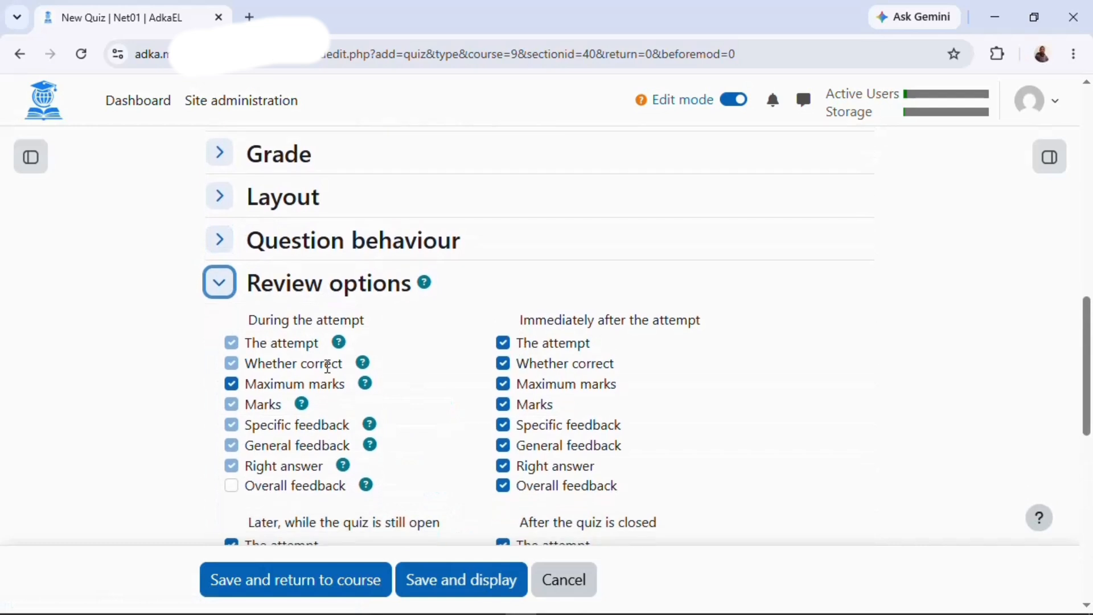
left_click(230, 385)
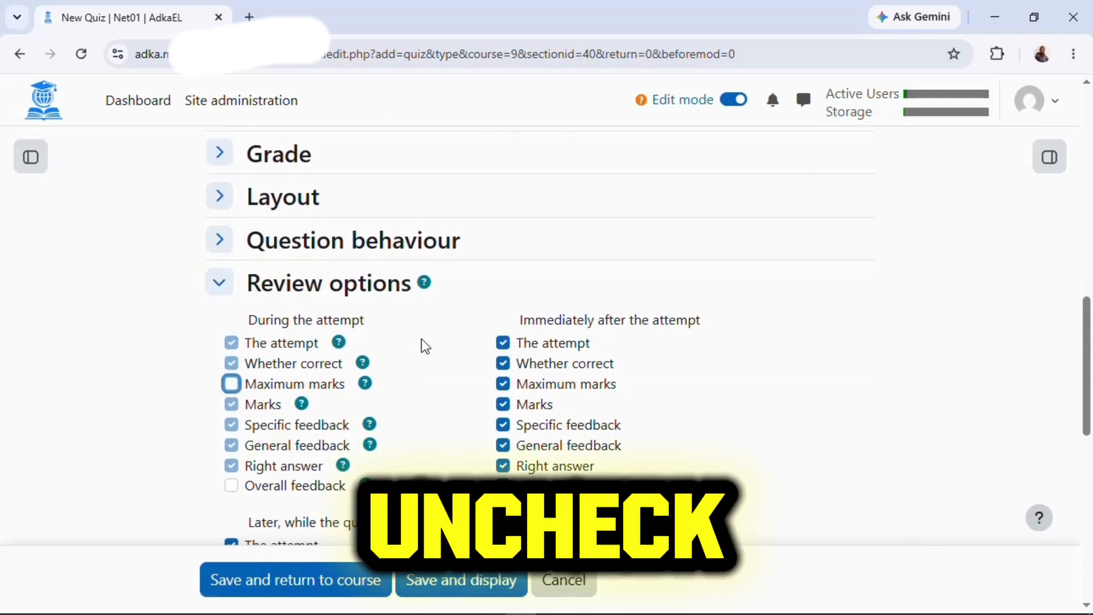
left_click(503, 343)
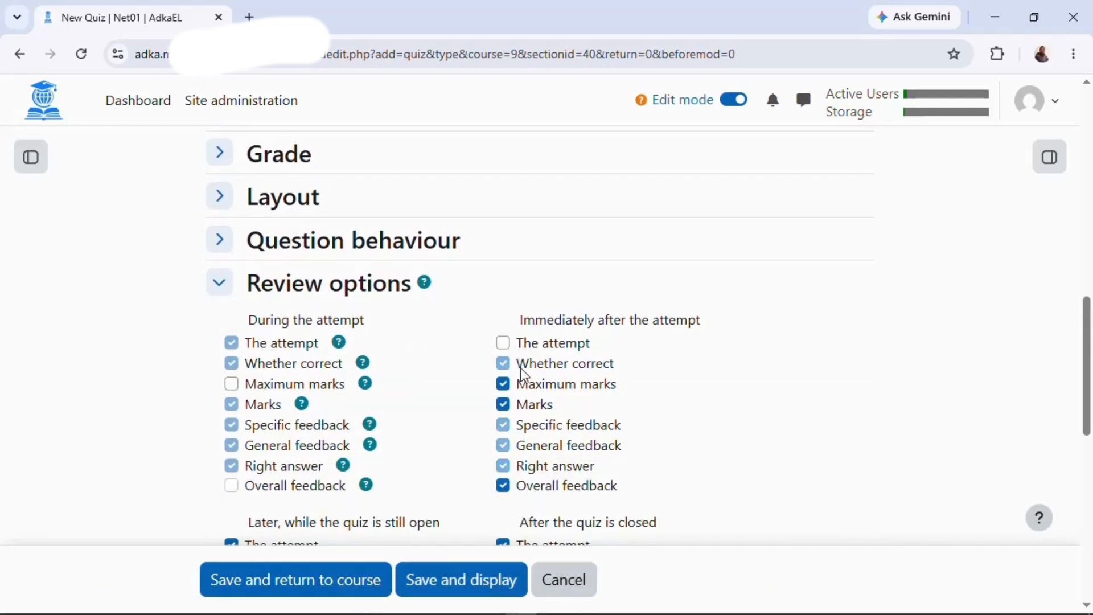
left_click(520, 391)
left_click(524, 487)
Hide the attempt, maximum marks and overall feedback while the quiz is open and after closing.
scroll(641, 445, "down", 2)
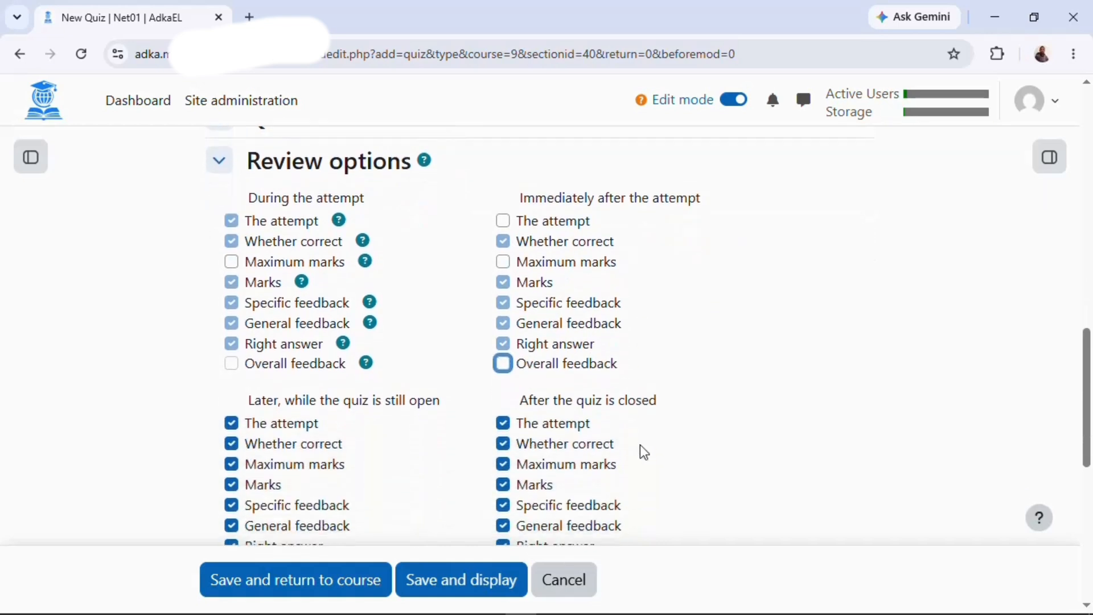
left_click(504, 424)
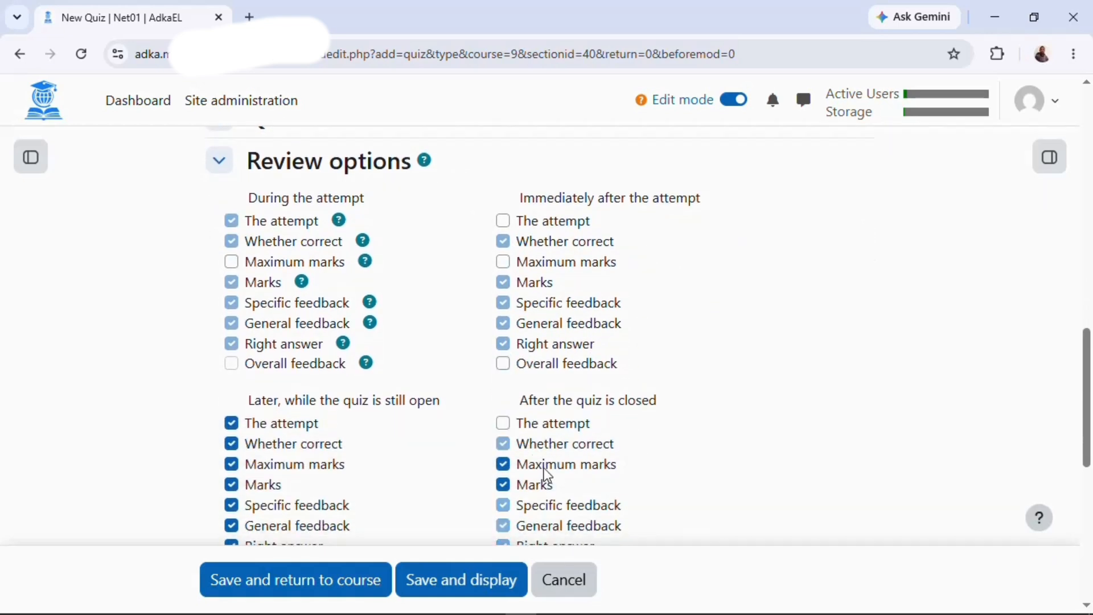
scroll(531, 464, "down", 2)
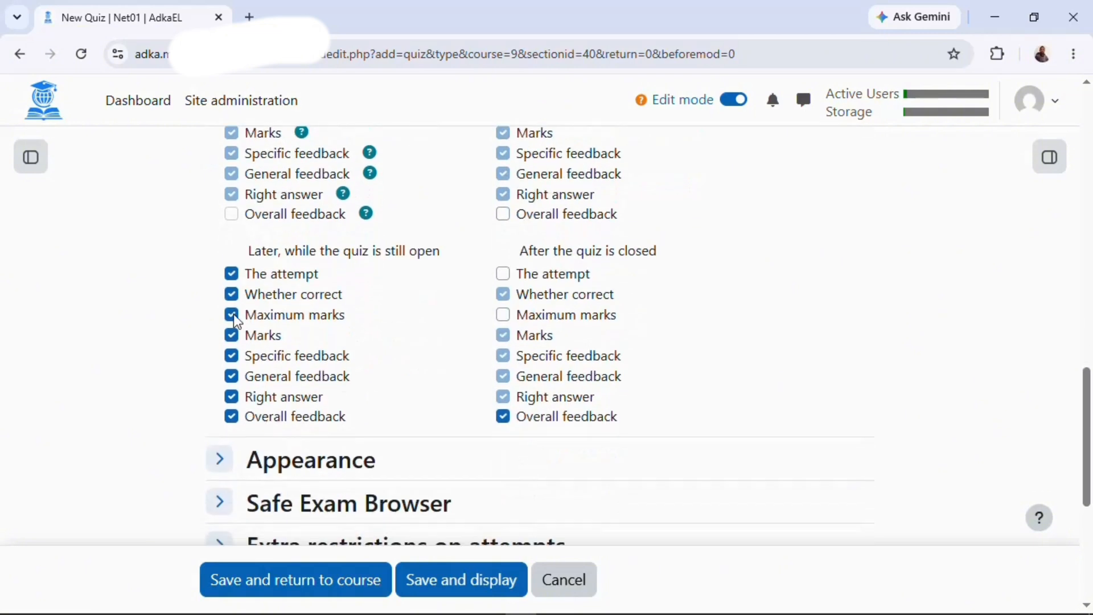
left_click(229, 275)
left_click(274, 318)
left_click(287, 416)
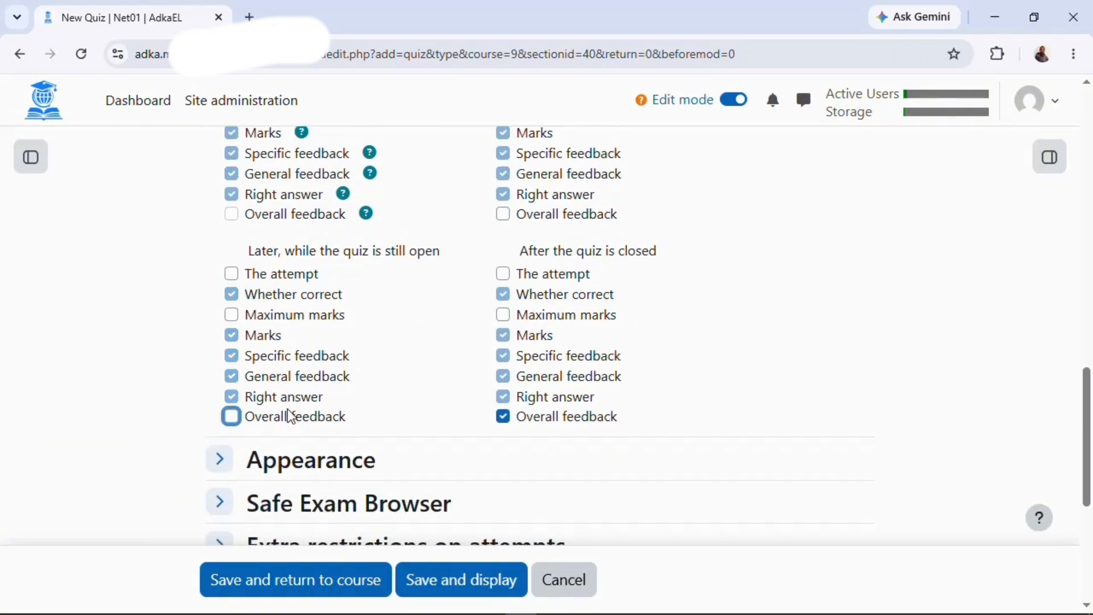
left_click(550, 423)
scroll(757, 333, "up", 2)
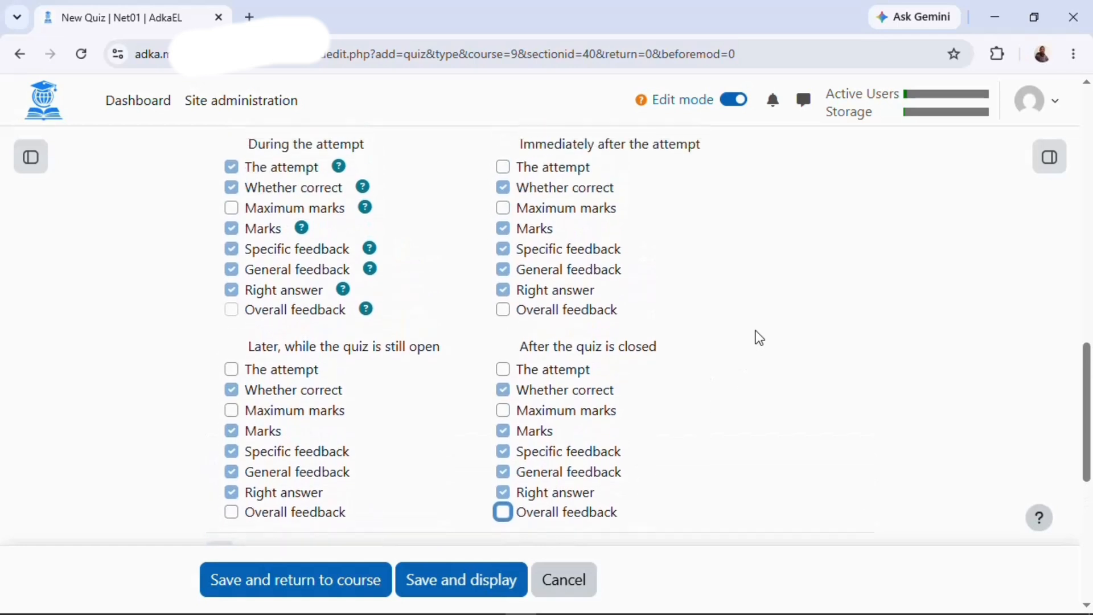
scroll(488, 305, "up", 1)
scroll(664, 352, "down", 1)
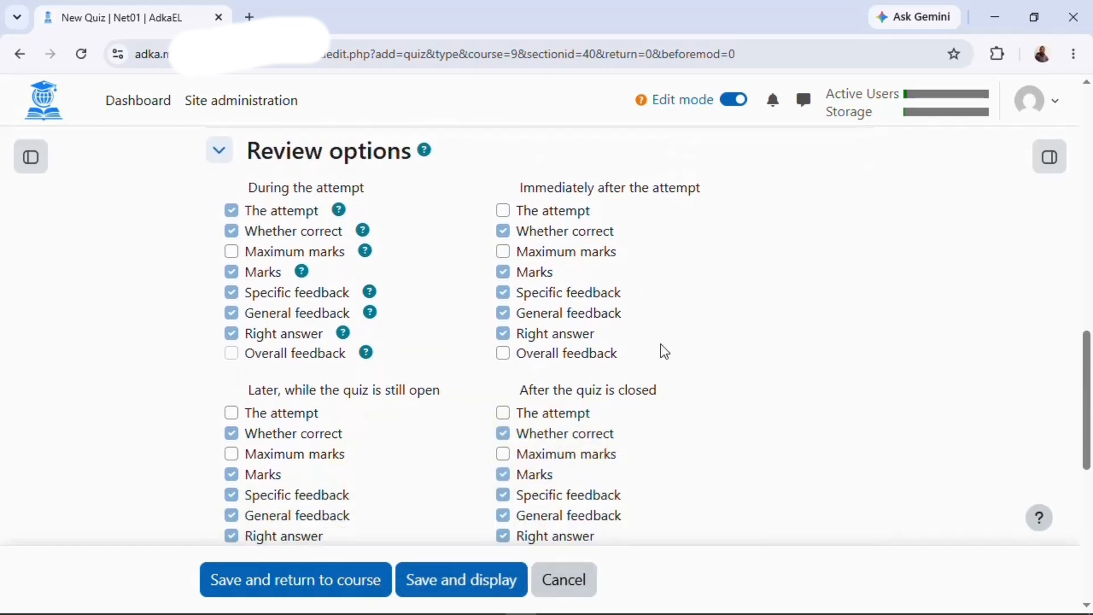
left_click(242, 166)
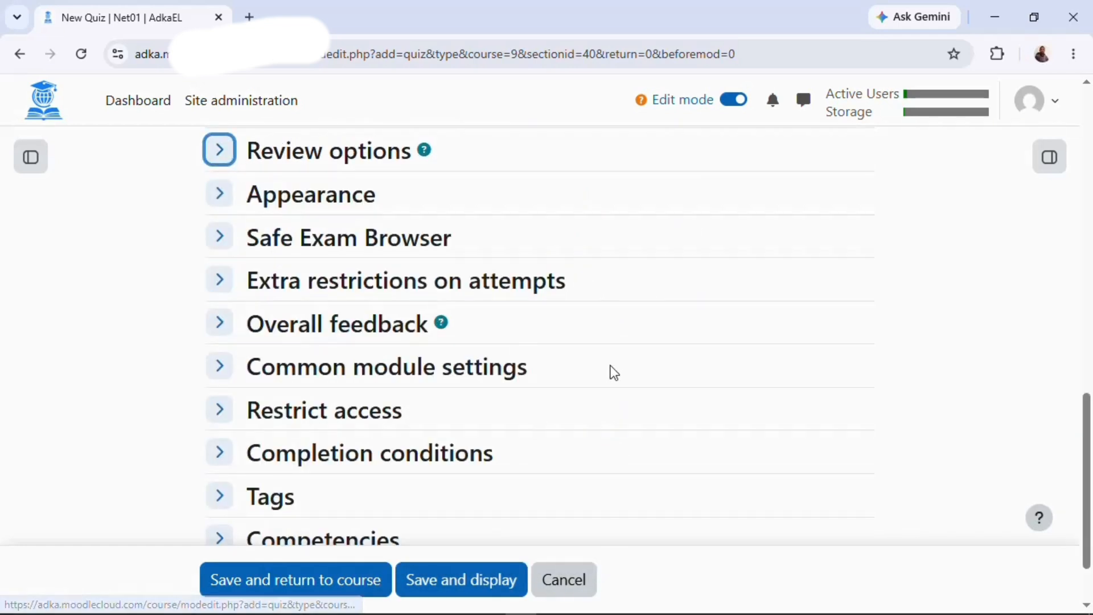
Set a required password for quiz attempts under Extra restrictions on attempts.
scroll(325, 267, "down", 1)
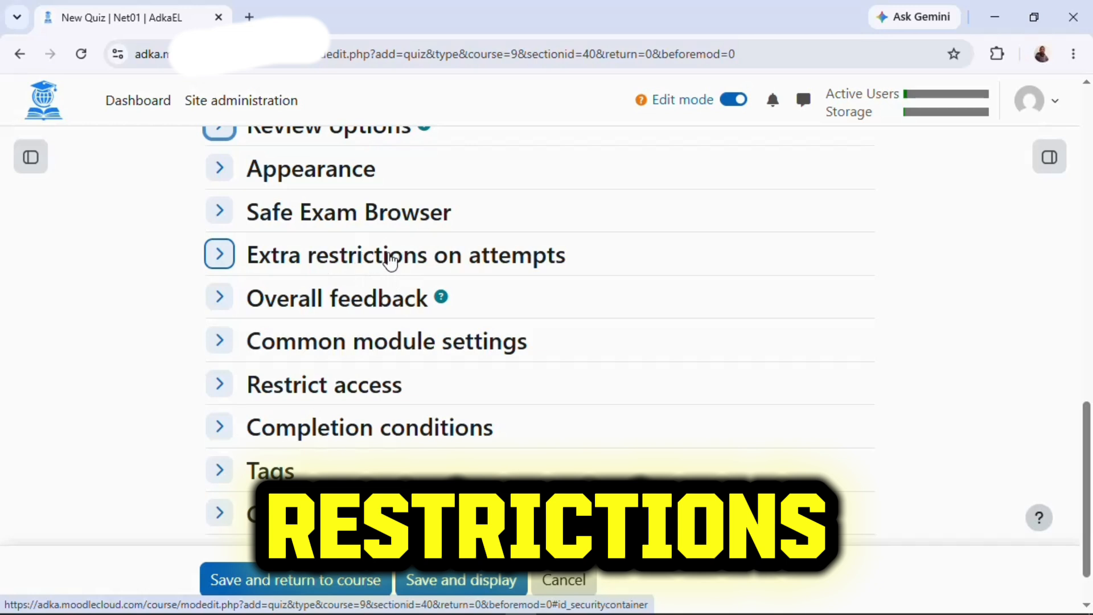
left_click(414, 261)
left_click(419, 292)
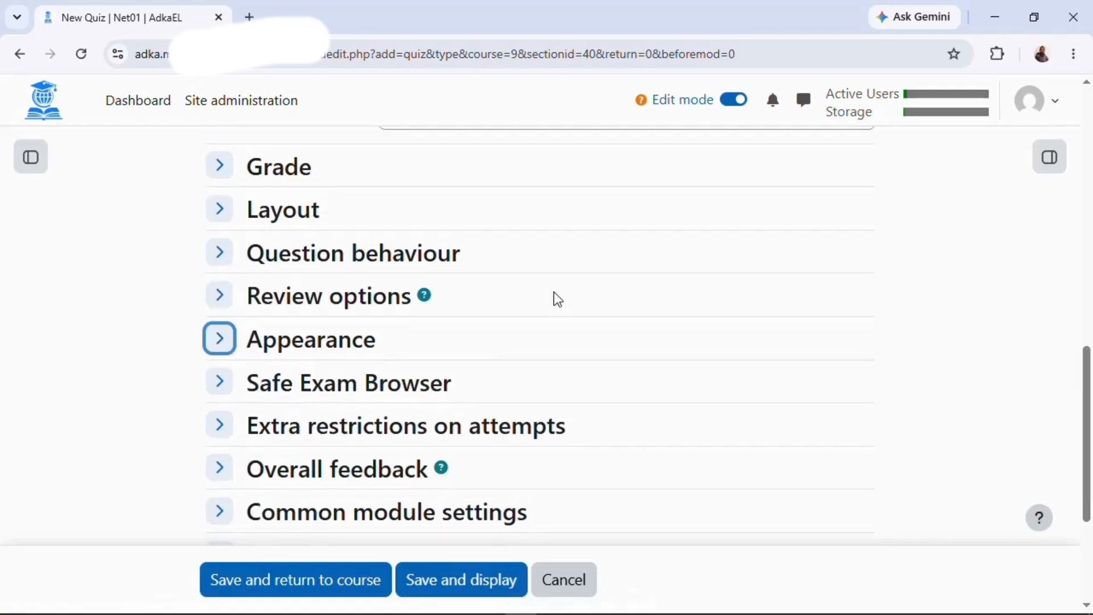
scroll(390, 283, "up", 1)
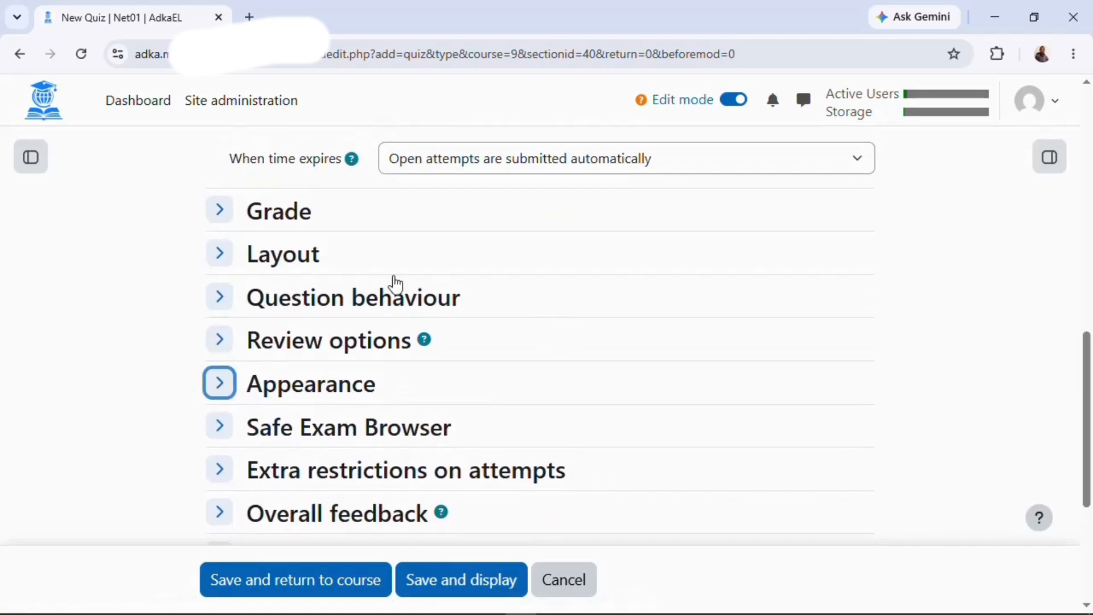
Keep the quiz layout at a new page for every question.
left_click(276, 266)
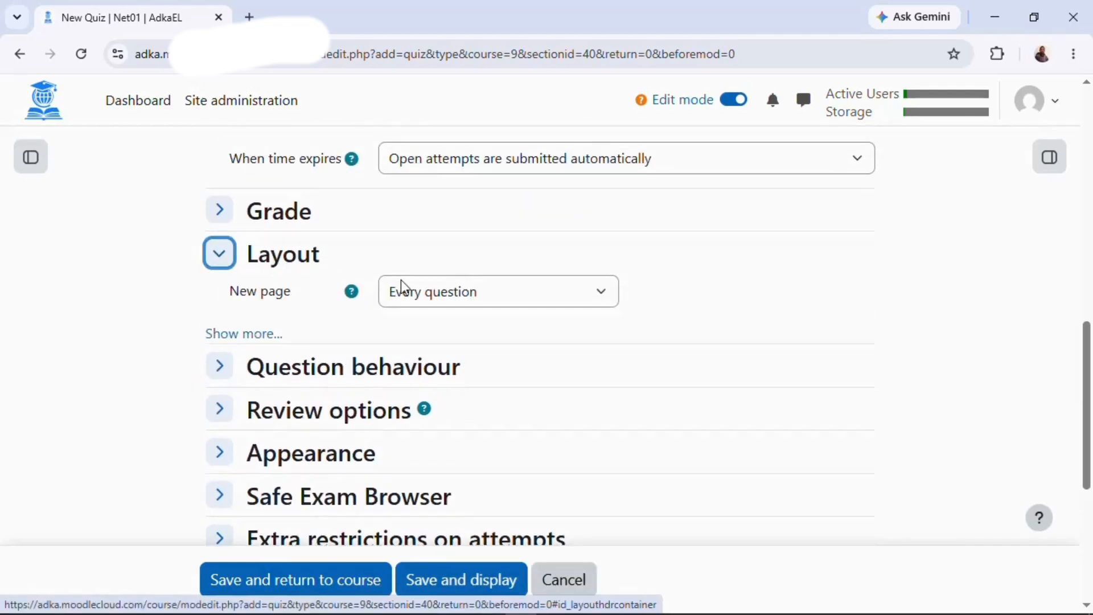
left_click(455, 296)
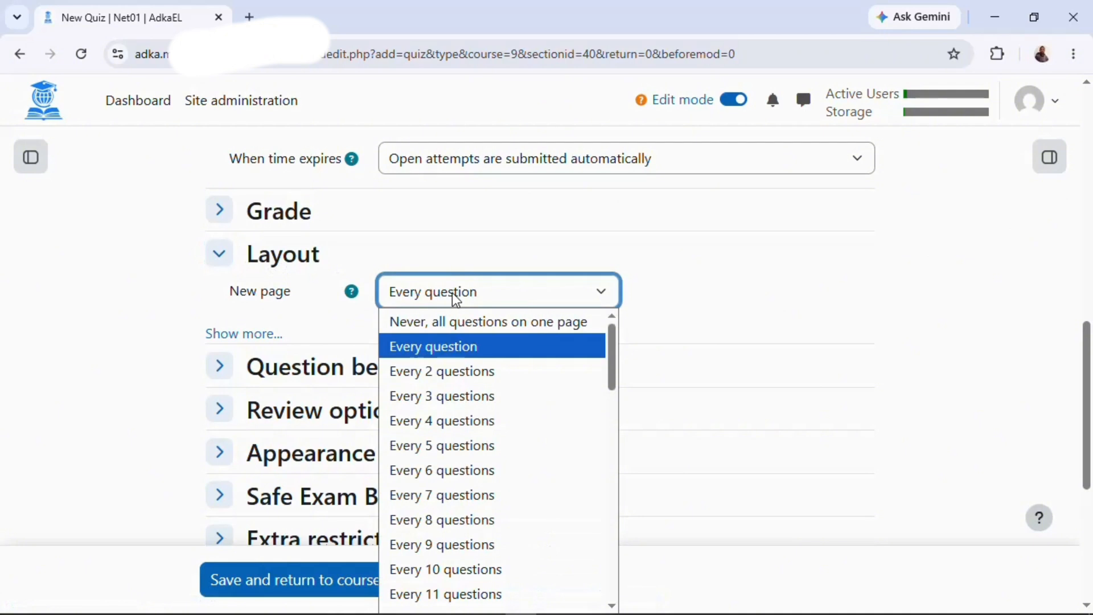
left_click(450, 353)
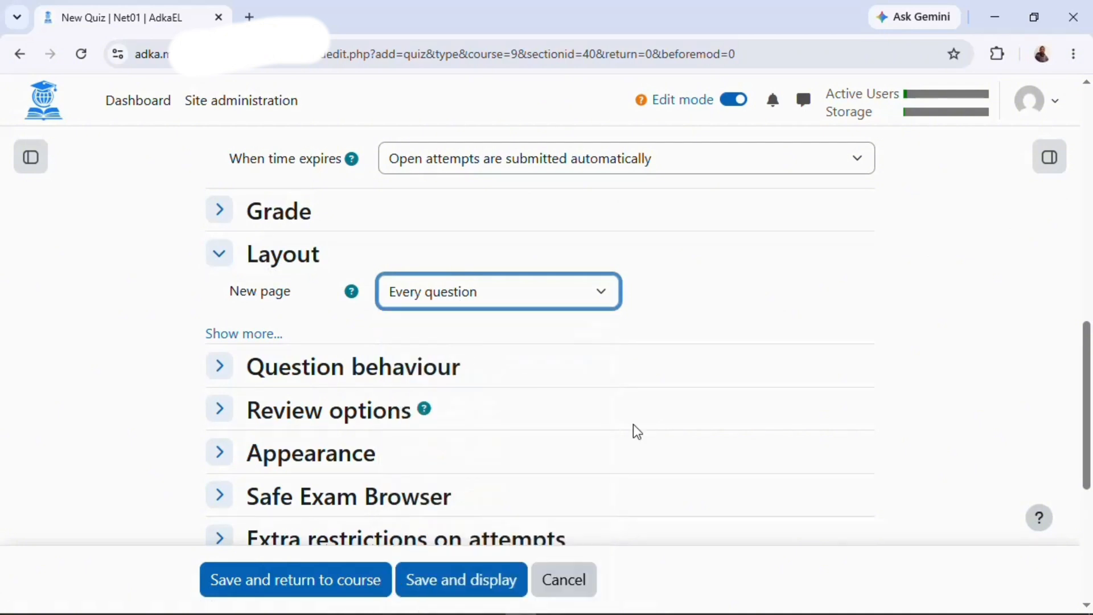
scroll(633, 427, "down", 3)
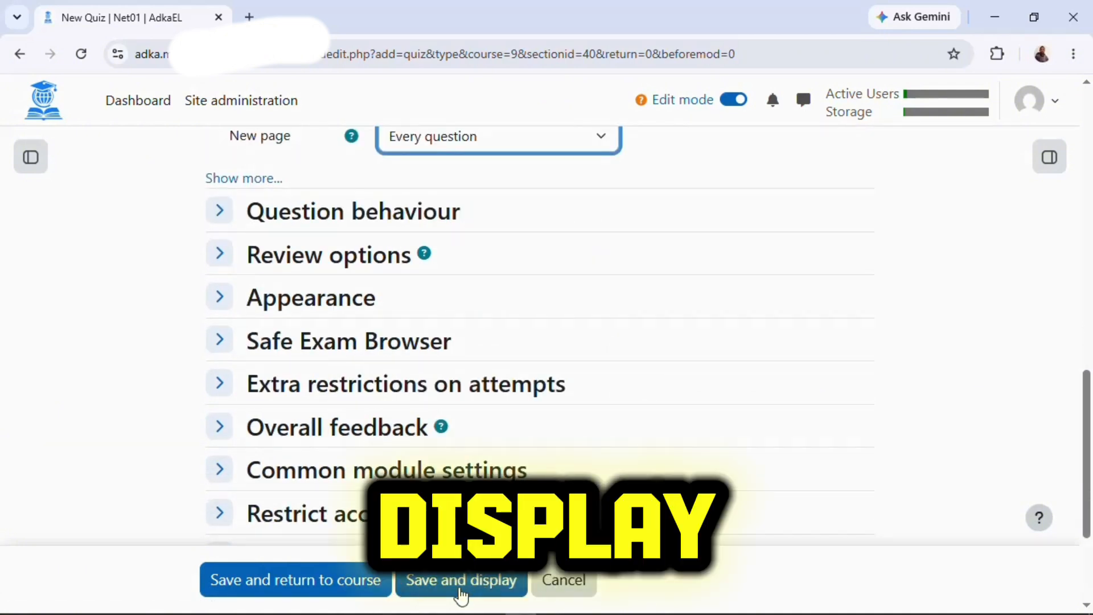
Save and display the quiz, then minimise the browser to the desktop.
left_click(459, 591)
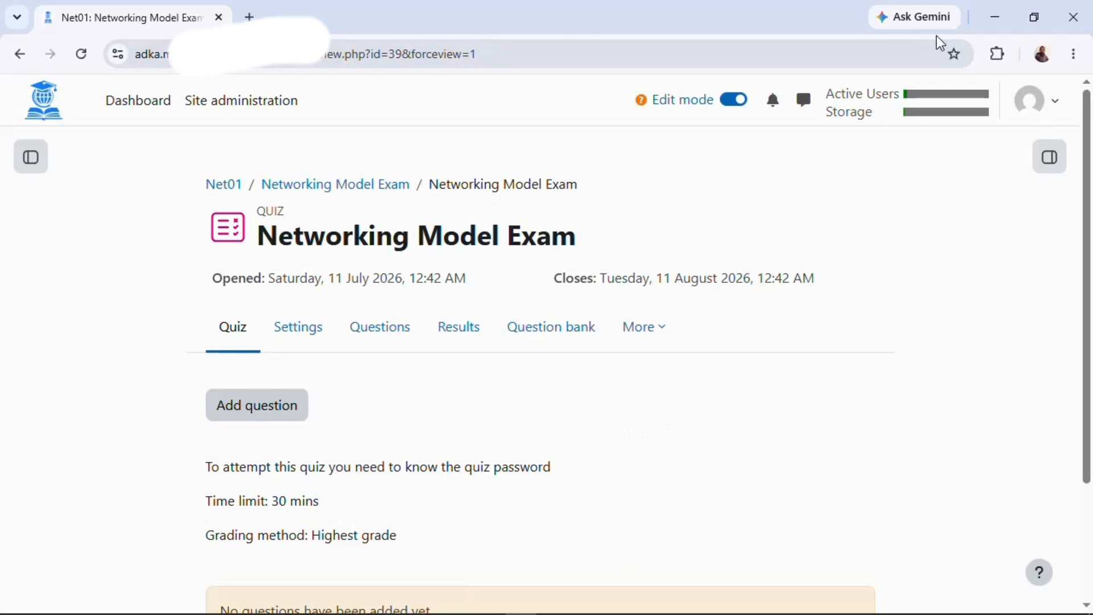
left_click(995, 25)
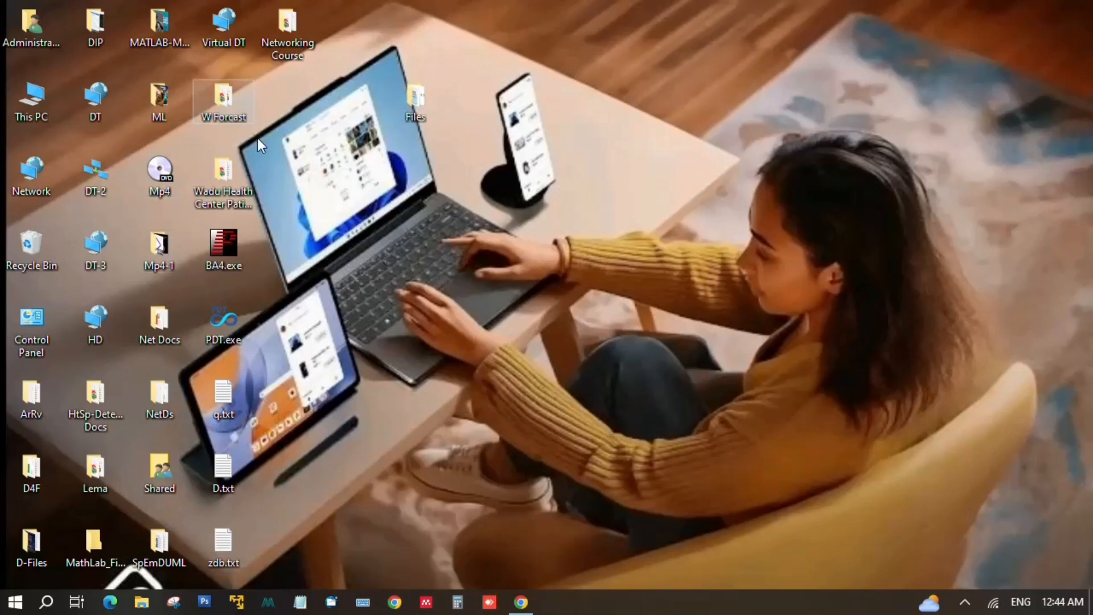
Open Networking Exam.txt from the Networking Course folder and scroll through its questions.
double_click(285, 27)
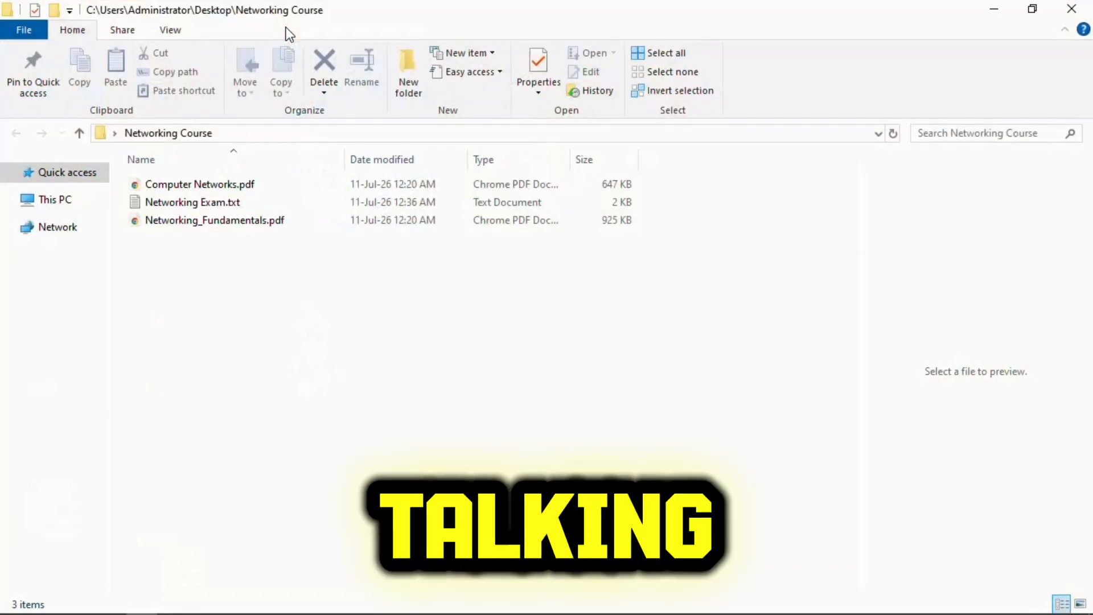
left_click(192, 204)
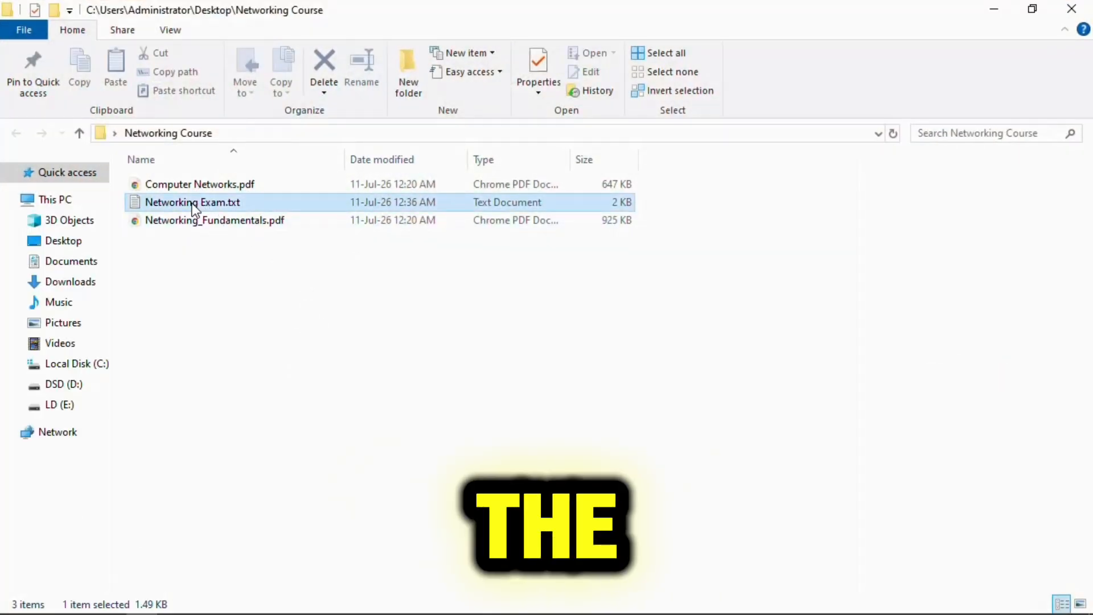
double_click(193, 204)
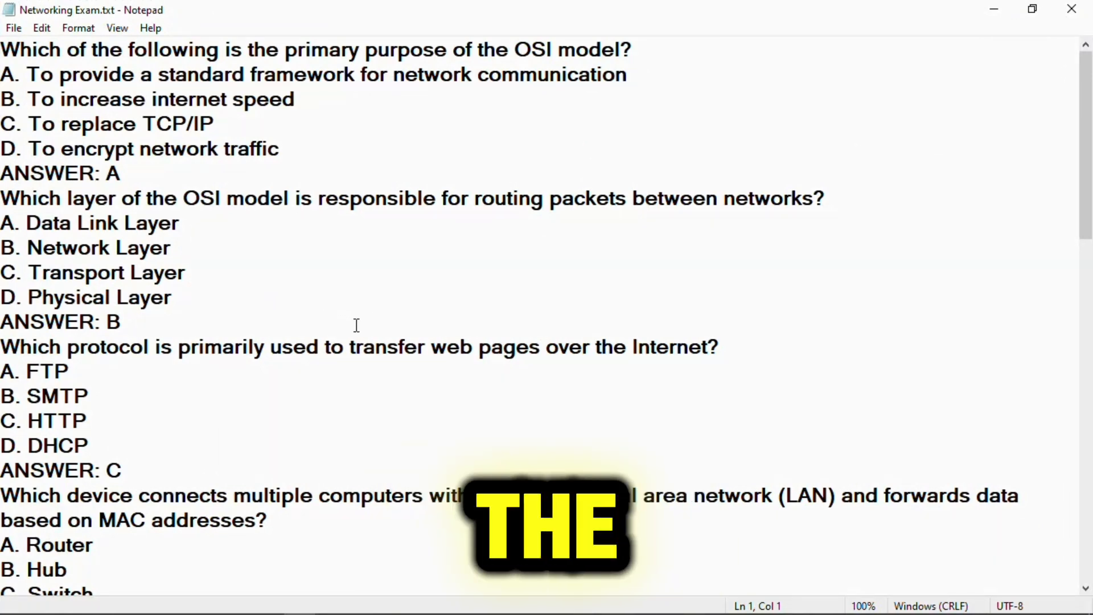
scroll(371, 327, "down", 14)
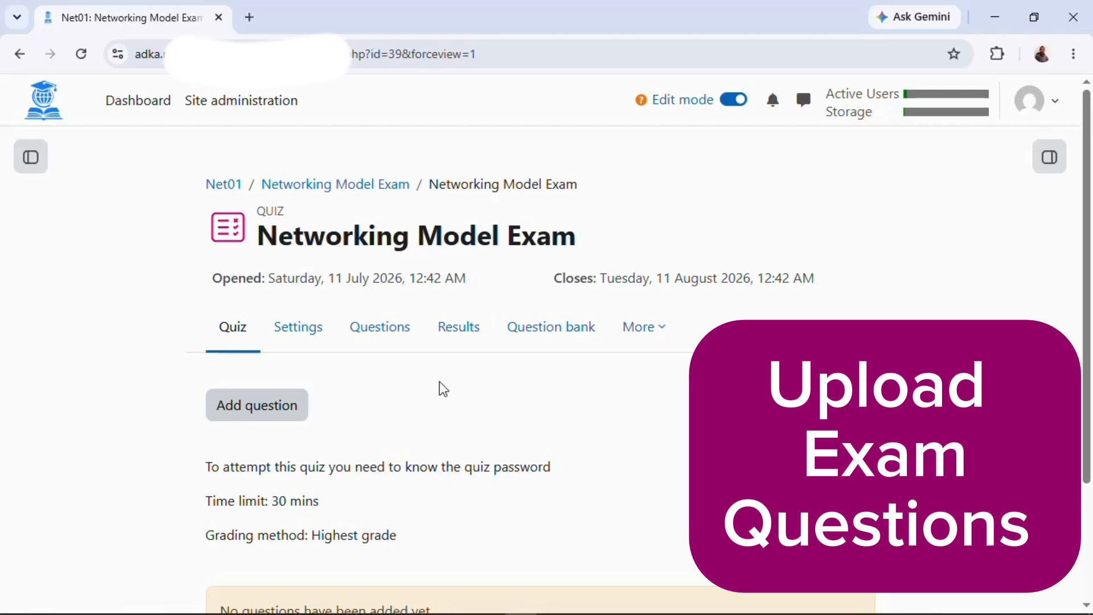
Go to the question bank's Import page and choose the Aiken file format.
left_click(558, 336)
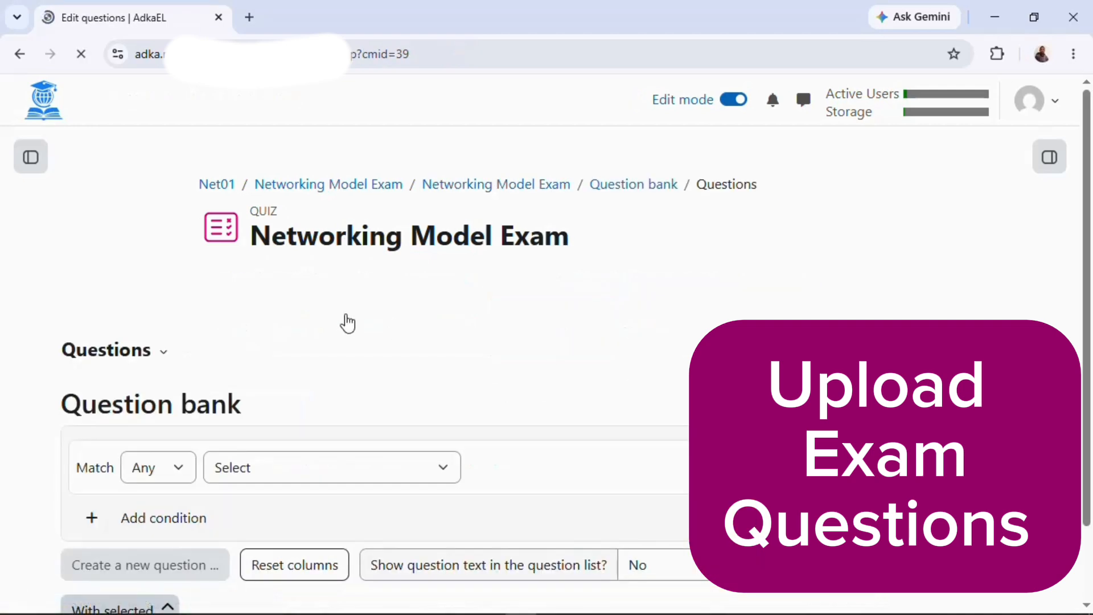
scroll(344, 322, "down", 2)
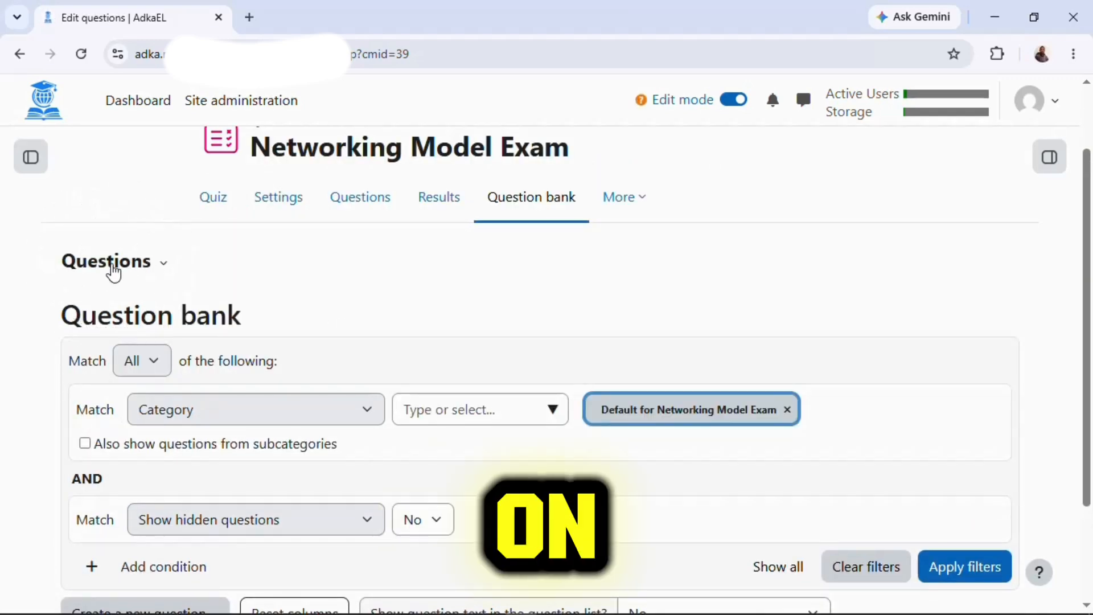
left_click(111, 268)
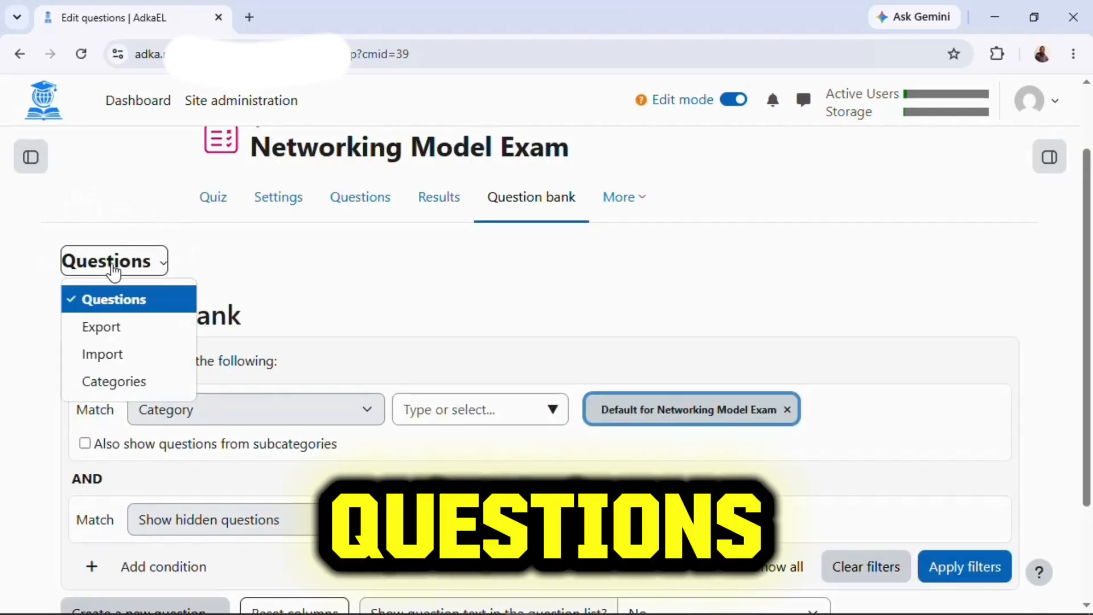
left_click(117, 355)
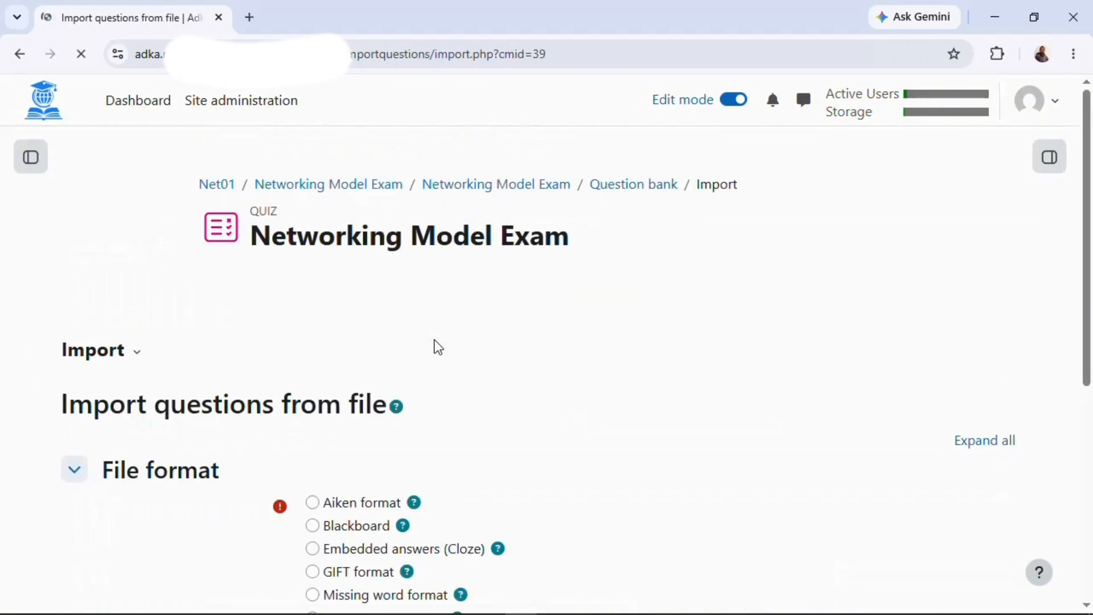
scroll(619, 414, "down", 3)
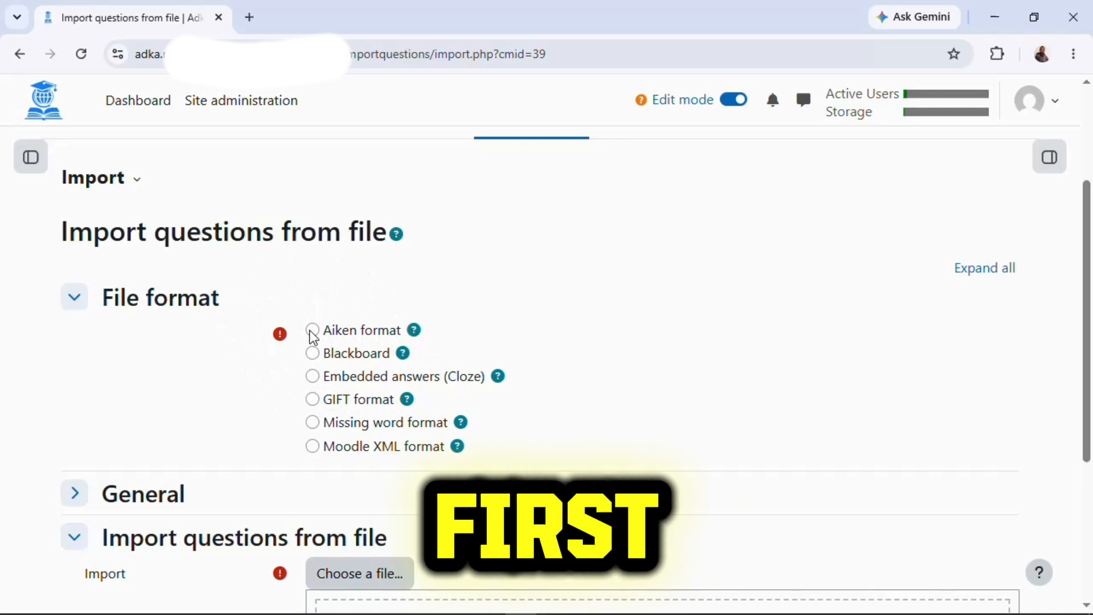
left_click(313, 330)
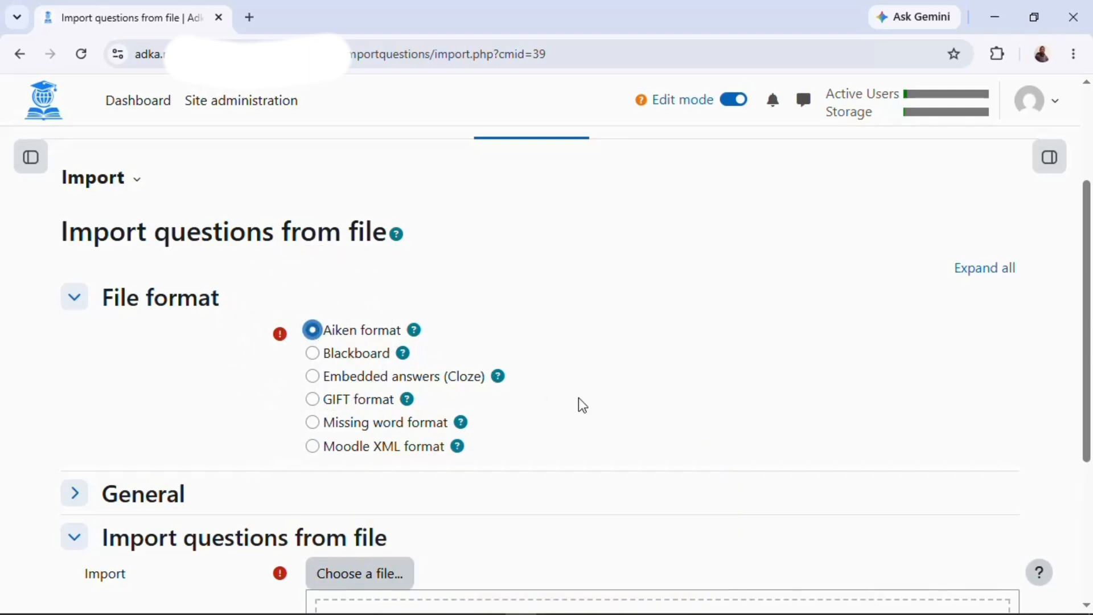
scroll(579, 405, "down", 3)
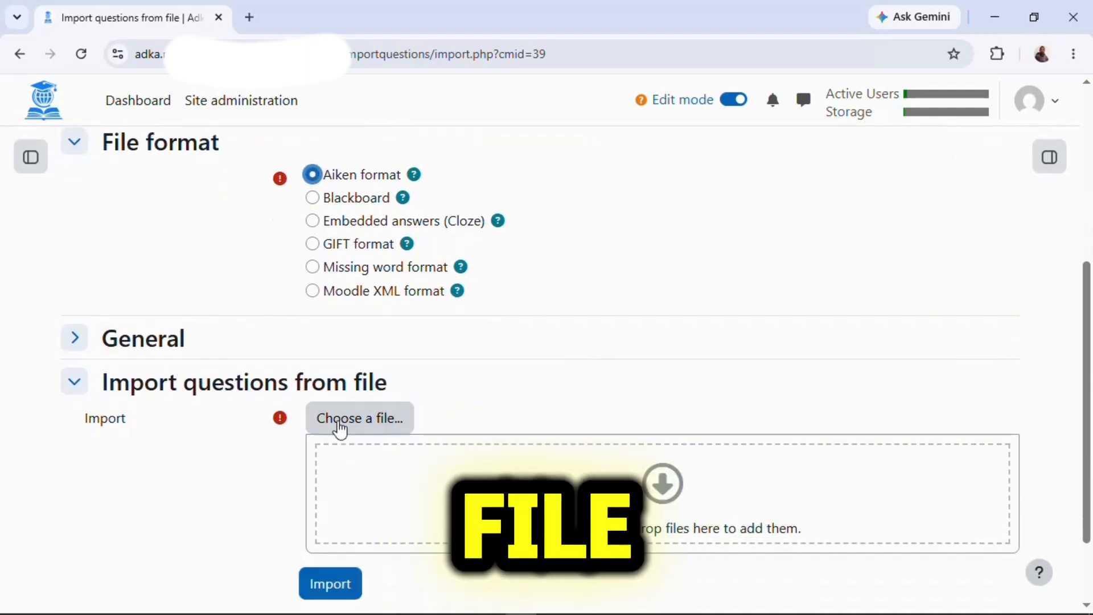
Upload Networking Exam.txt through the file picker as the import file.
left_click(339, 424)
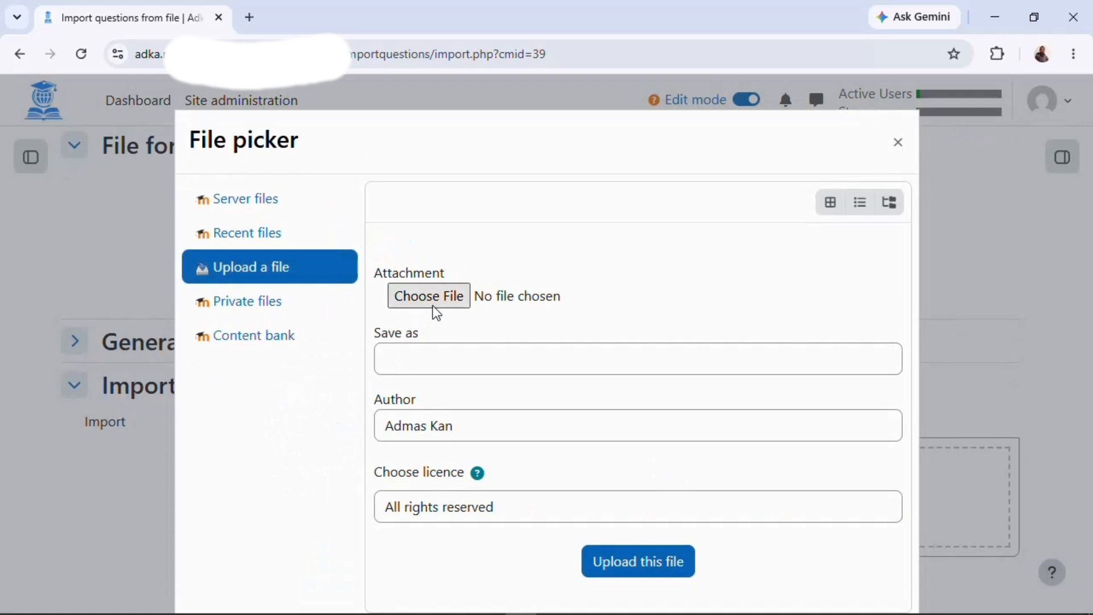
left_click(432, 303)
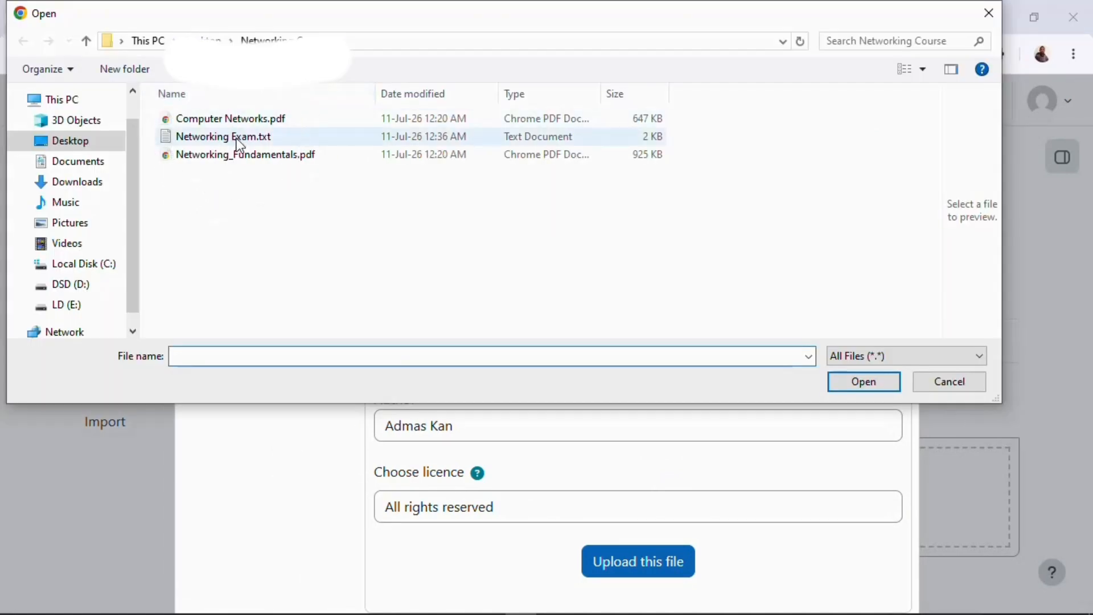
left_click(237, 138)
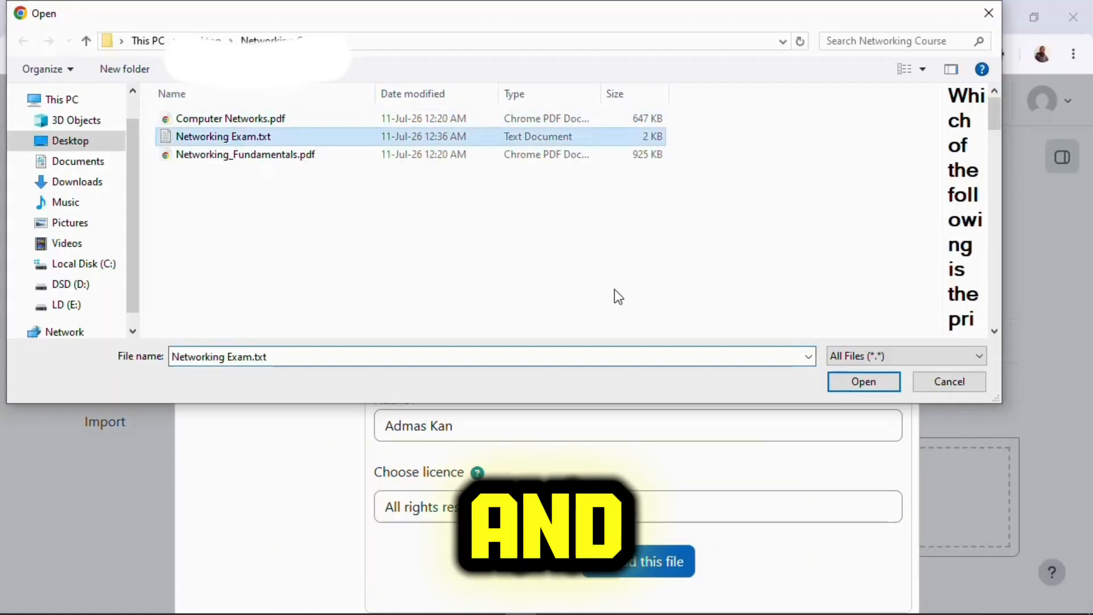
left_click(865, 382)
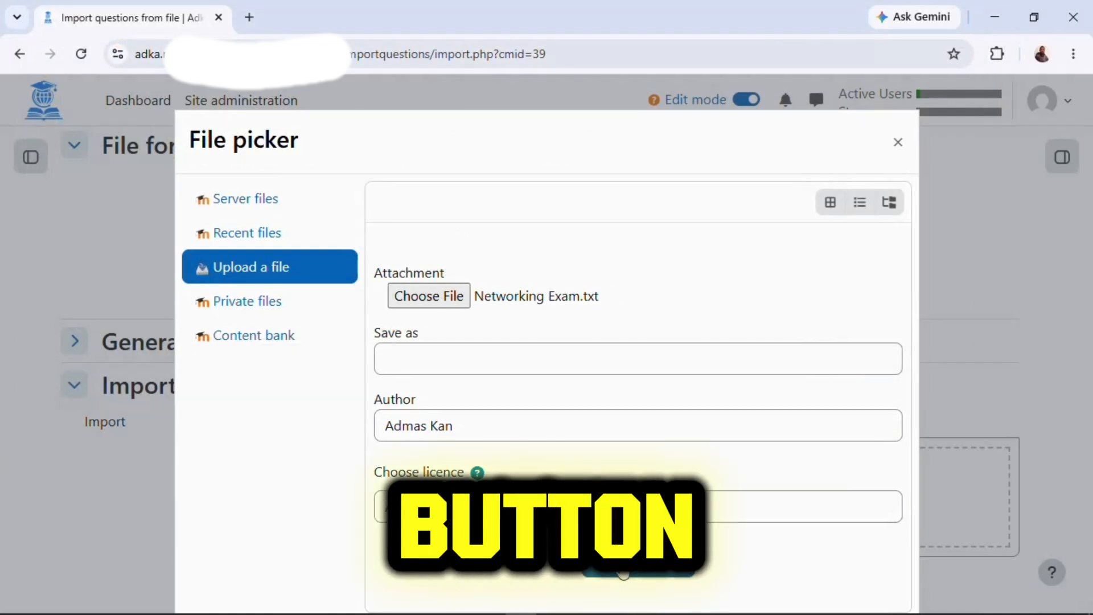
left_click(683, 572)
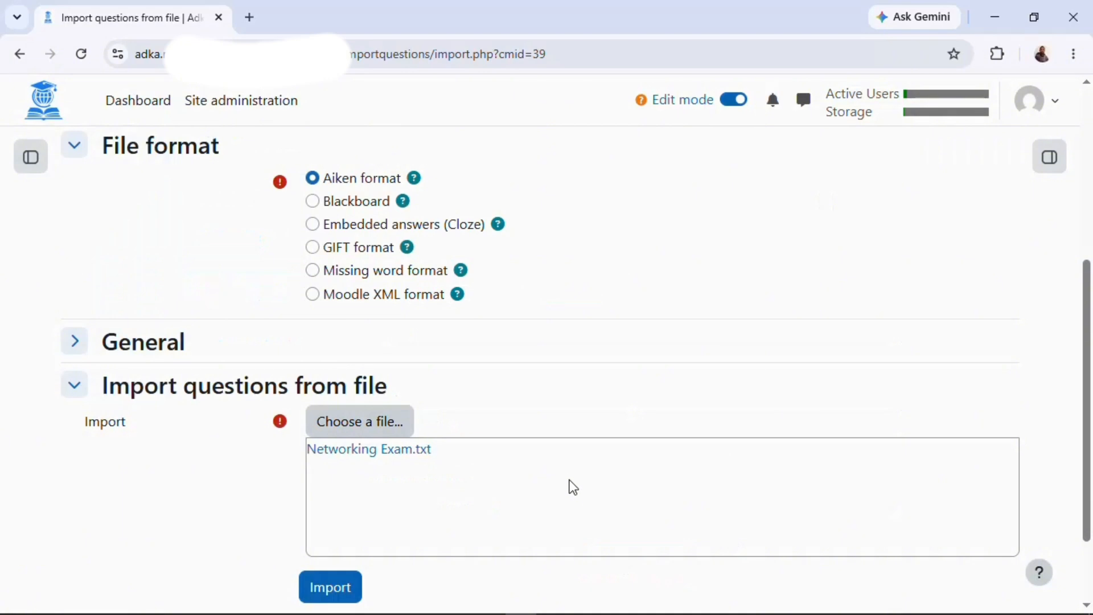
scroll(572, 485, "down", 2)
Import the file, review the 10 parsed Aiken questions, and continue to the question bank.
left_click(330, 480)
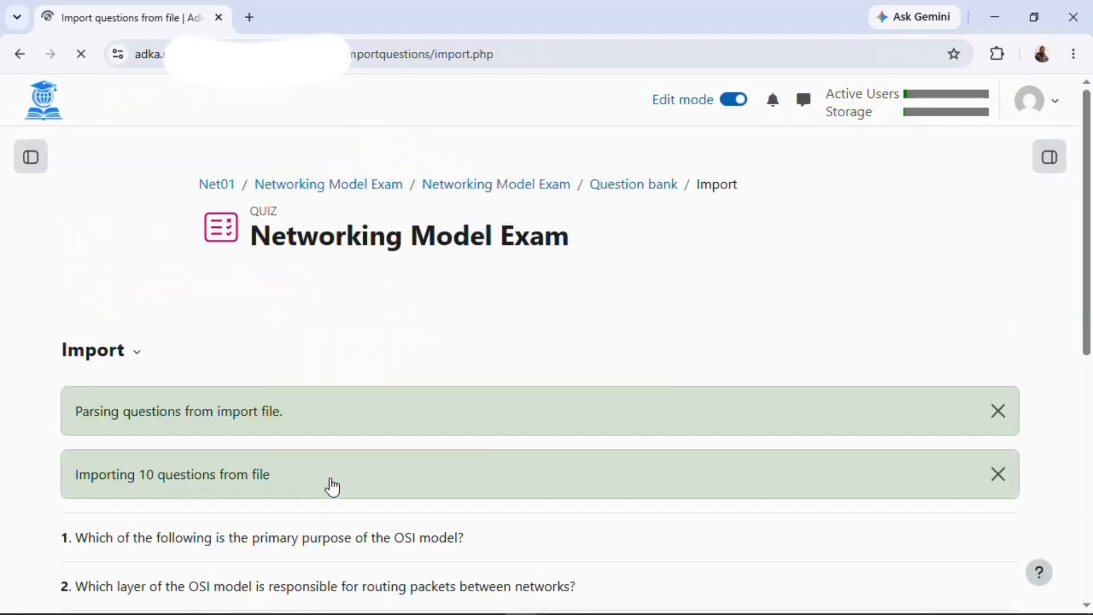
scroll(541, 504, "down", 3)
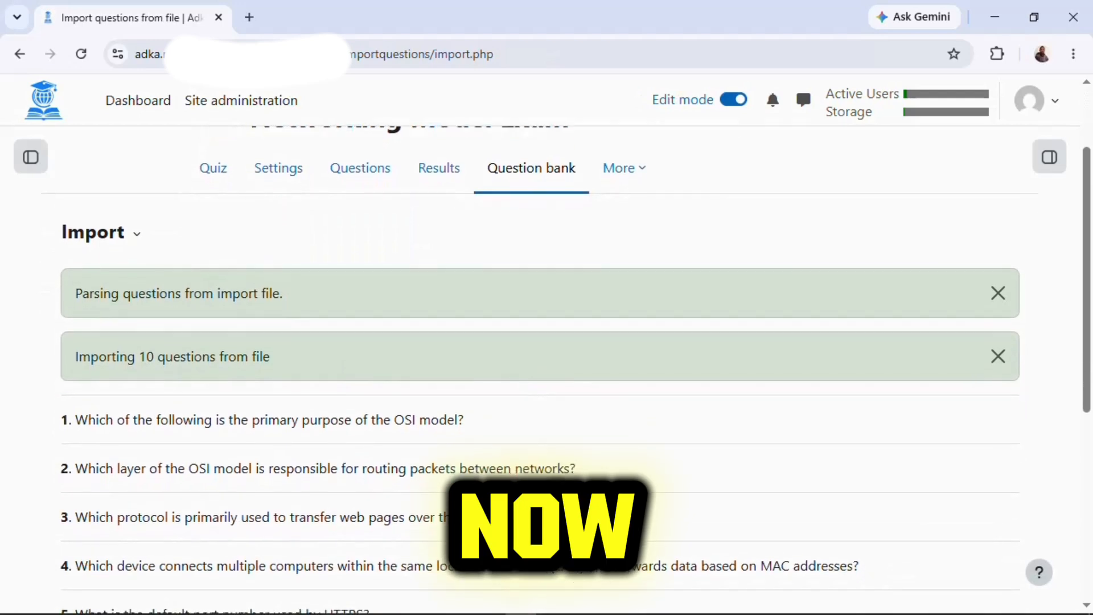
scroll(541, 370, "down", 5)
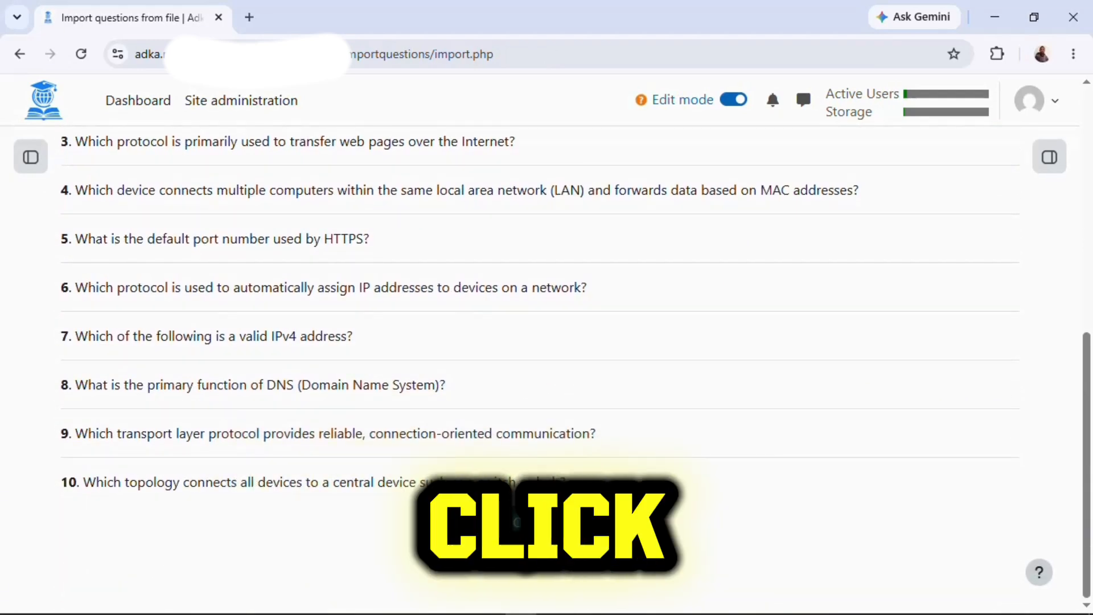
left_click(562, 532)
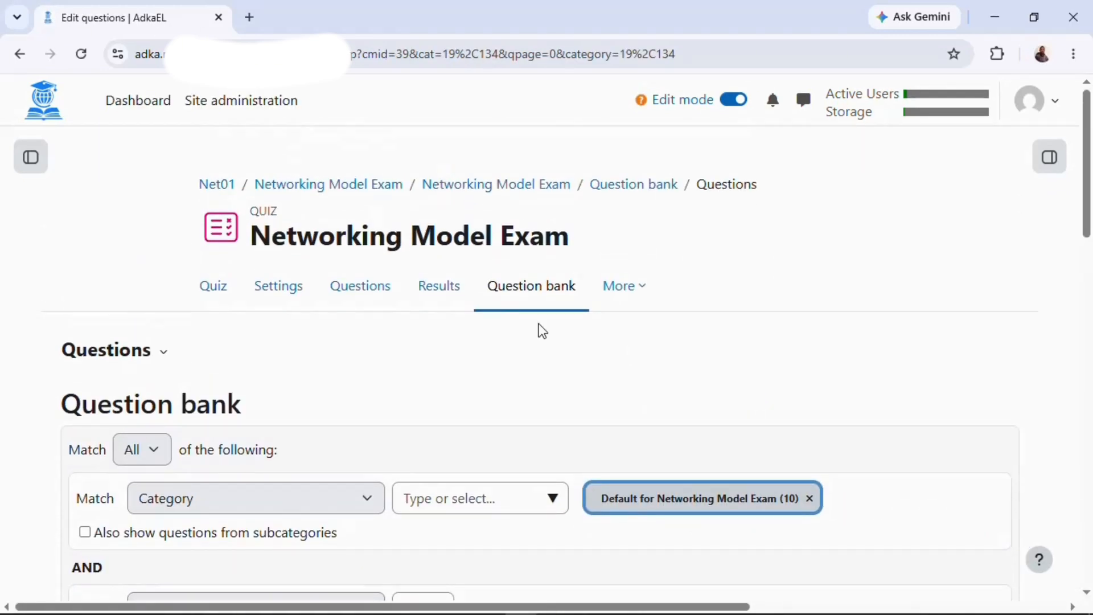
On the quiz's Questions page, add all ten bank questions to Networking Model Exam.
left_click(214, 288)
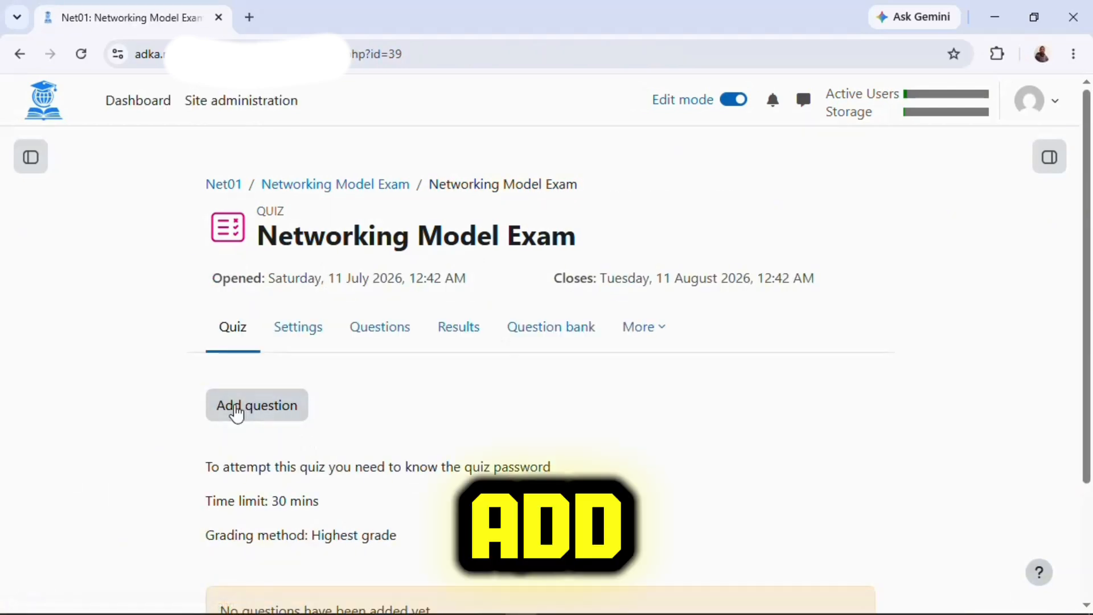
left_click(237, 417)
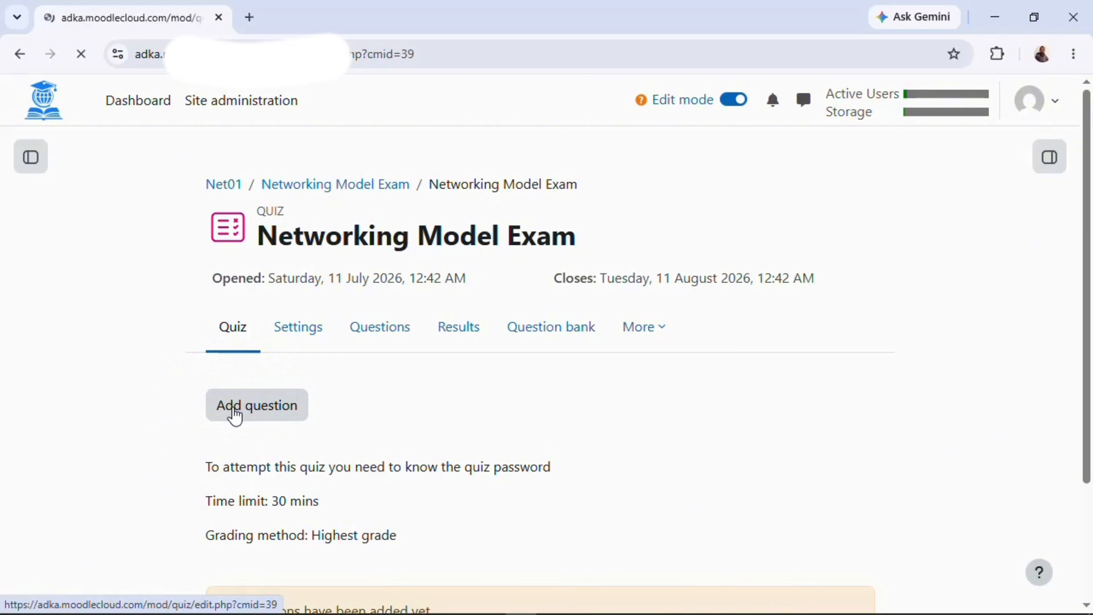
scroll(824, 513, "down", 2)
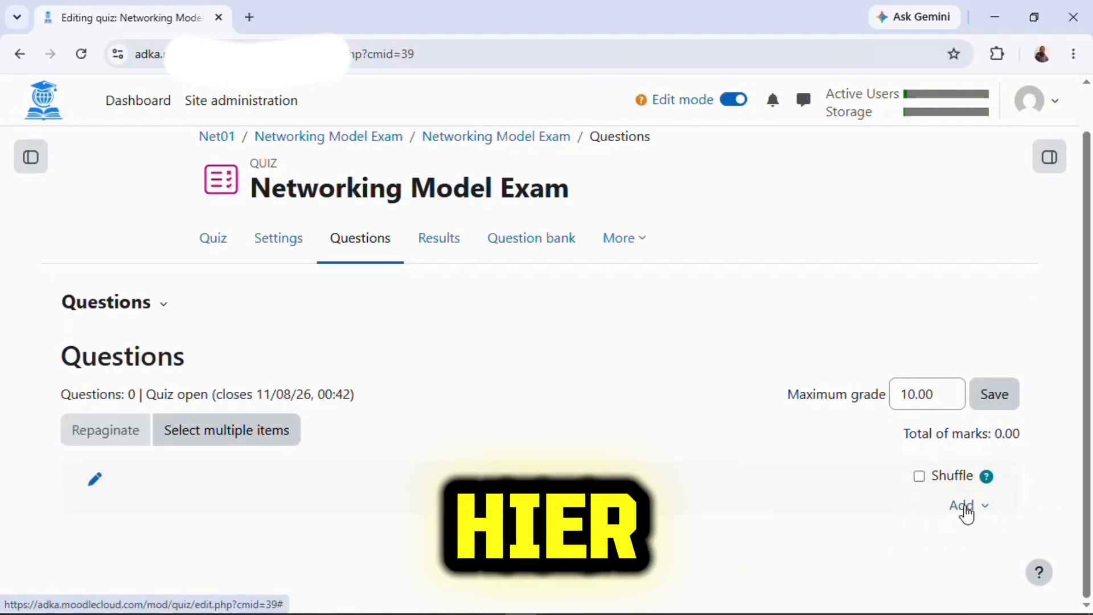
left_click(968, 505)
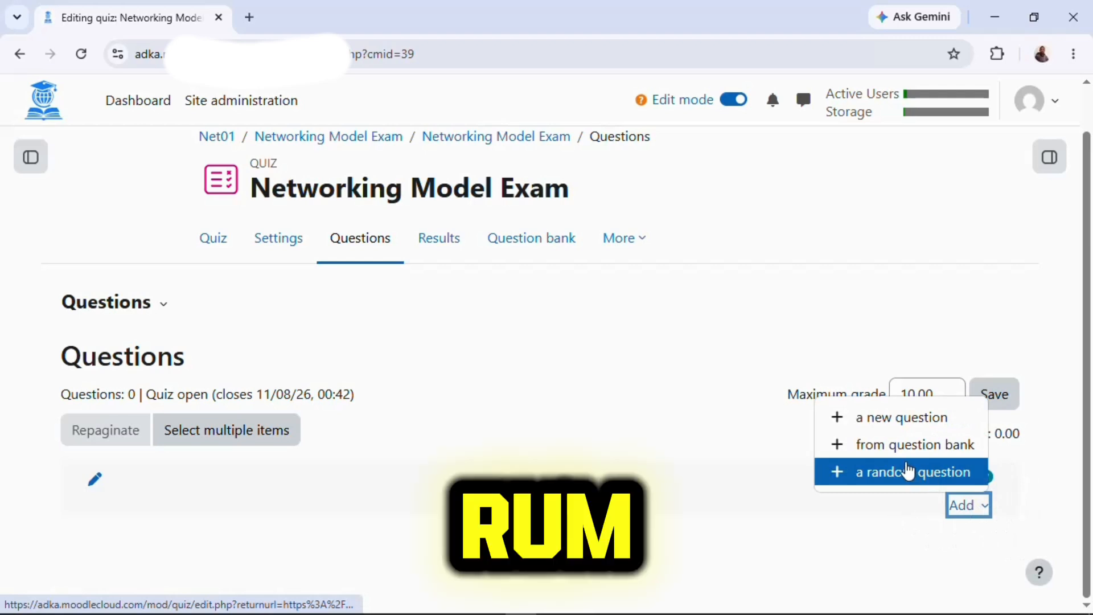
left_click(933, 452)
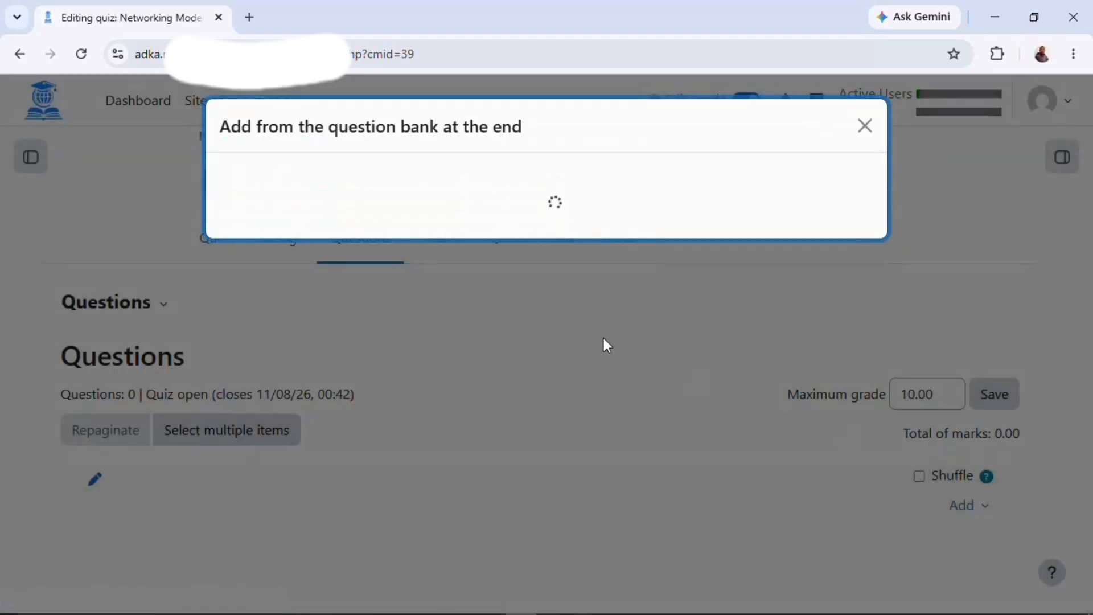
scroll(456, 451, "down", 3)
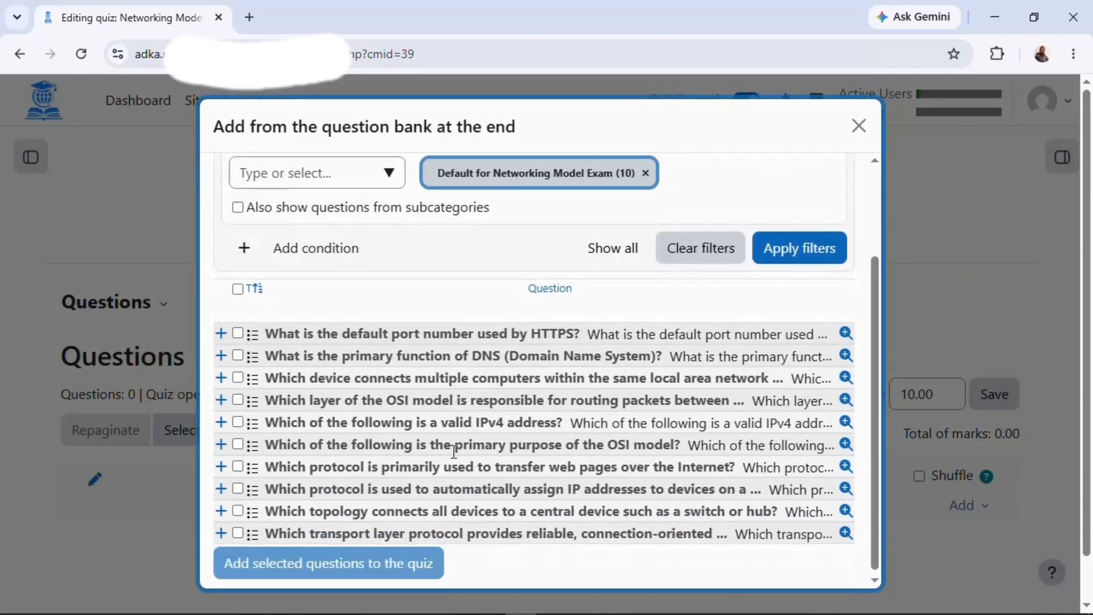
left_click(237, 281)
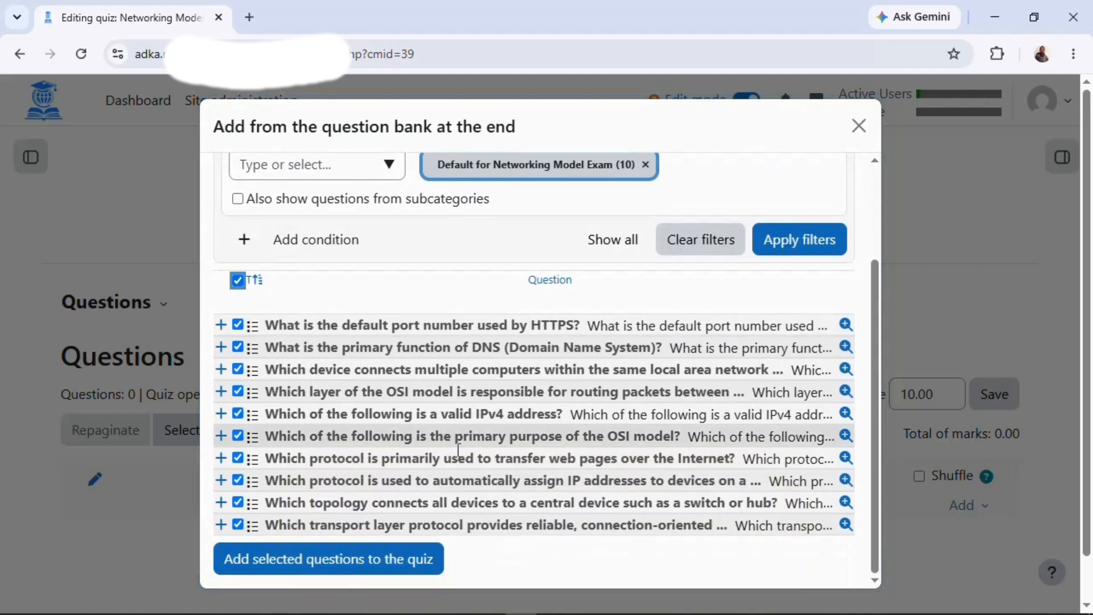
scroll(602, 519, "down", 1)
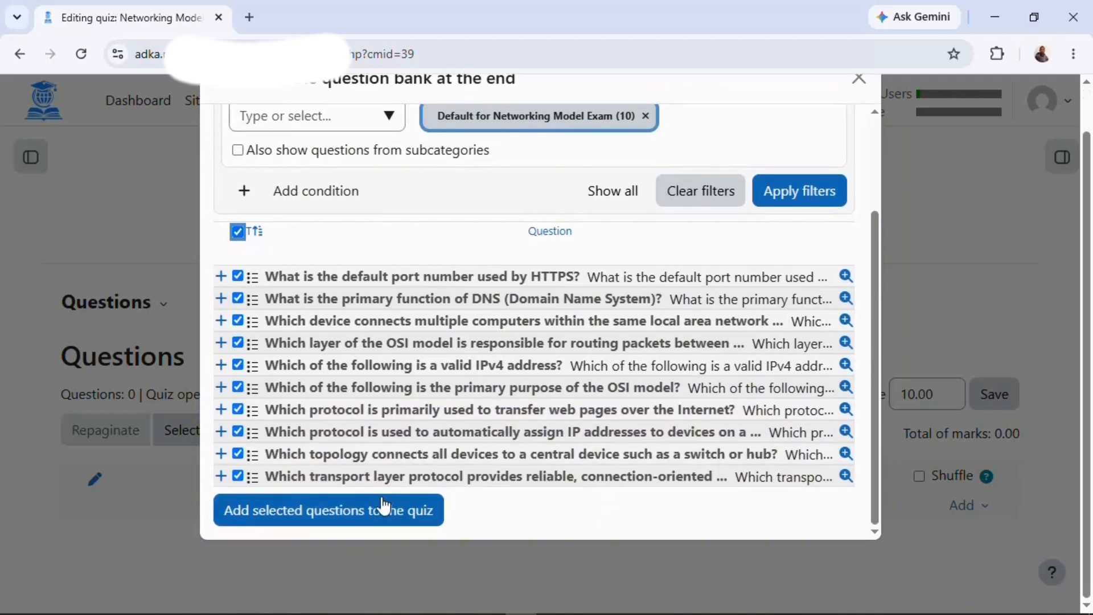
left_click(361, 522)
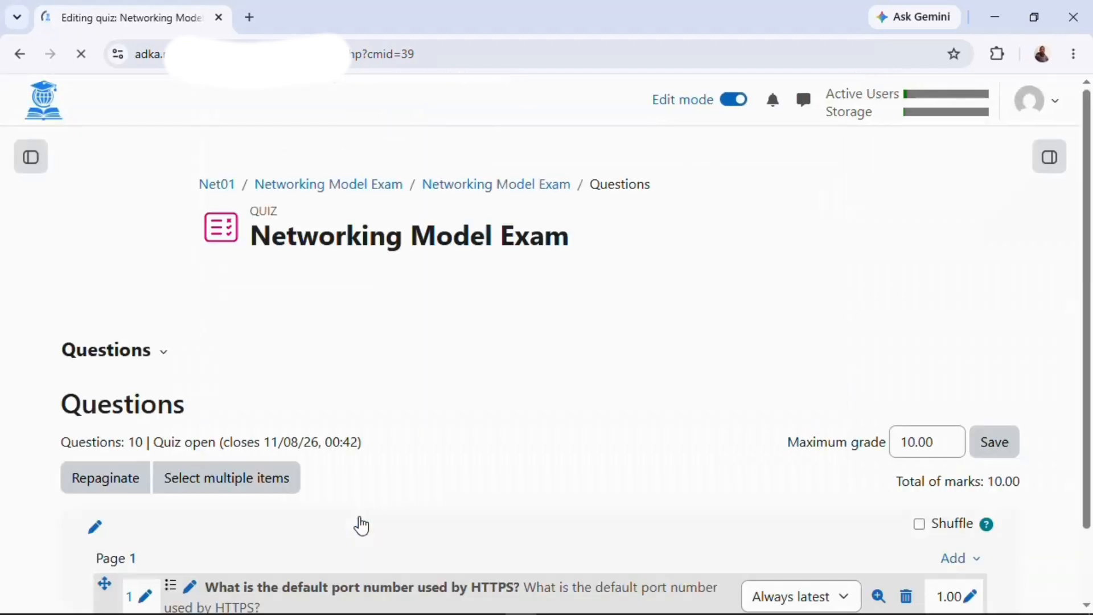
Enable Shuffle for the quiz questions, switch Edit mode off, and return to the Dashboard.
scroll(542, 488, "down", 14)
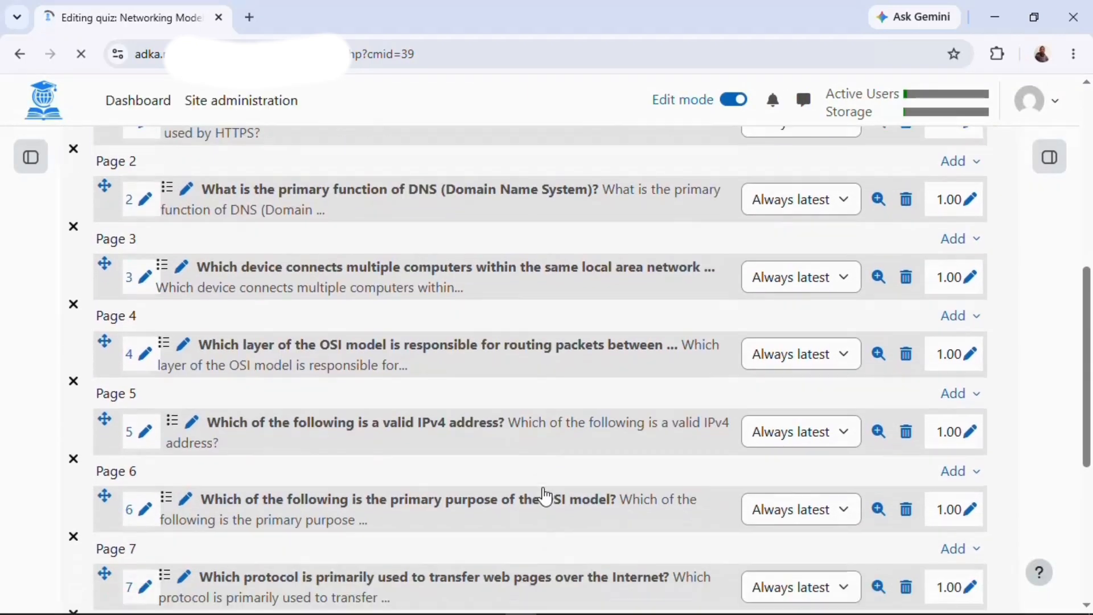
scroll(542, 487, "up", 15)
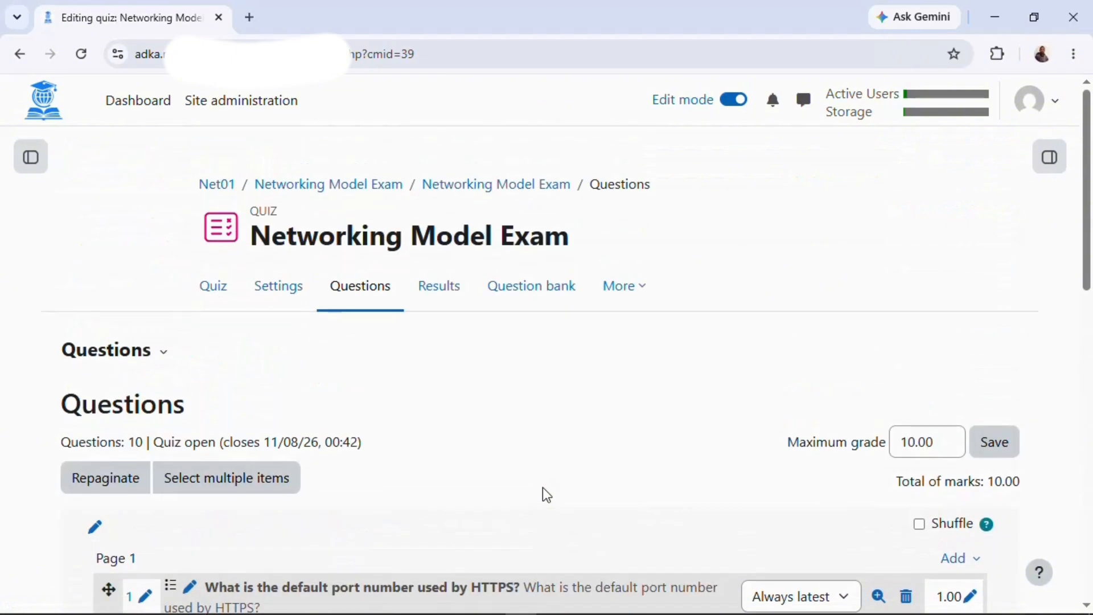
scroll(920, 382, "down", 2)
left_click(919, 378)
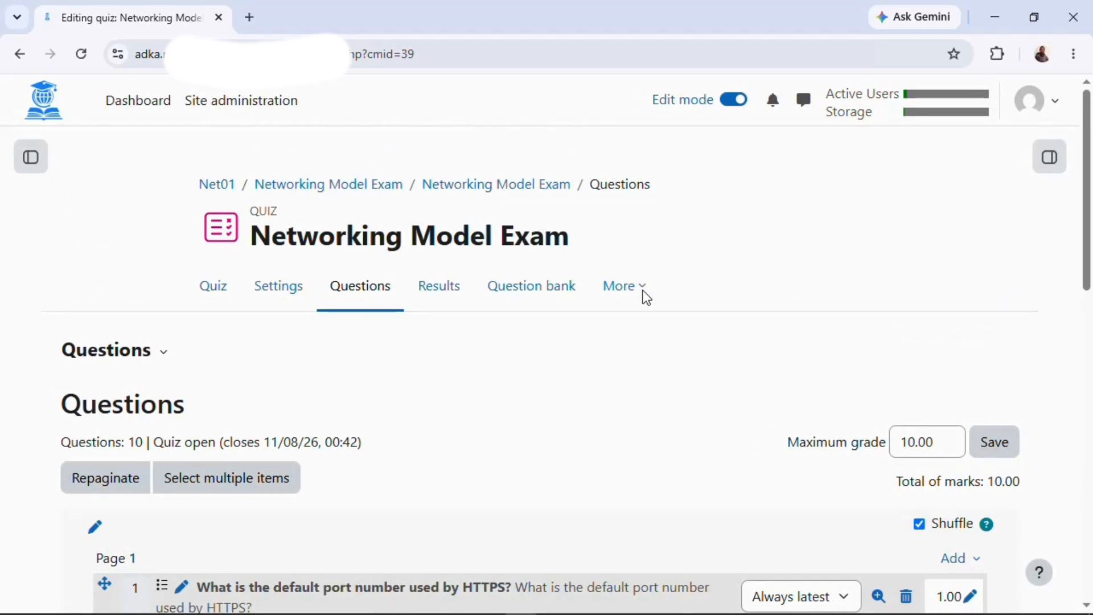
left_click(732, 102)
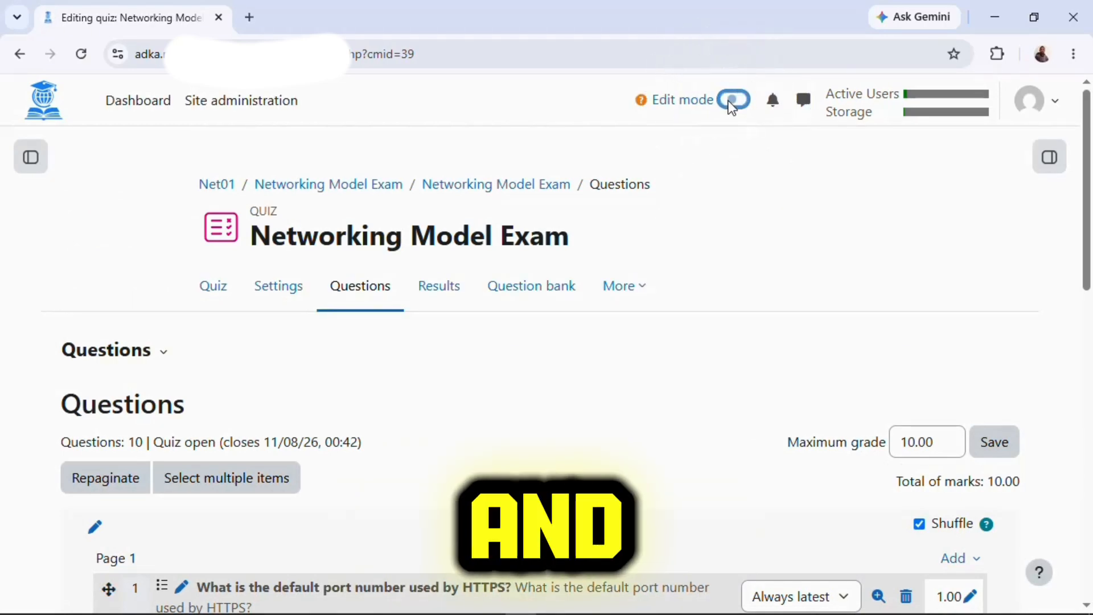
left_click(142, 121)
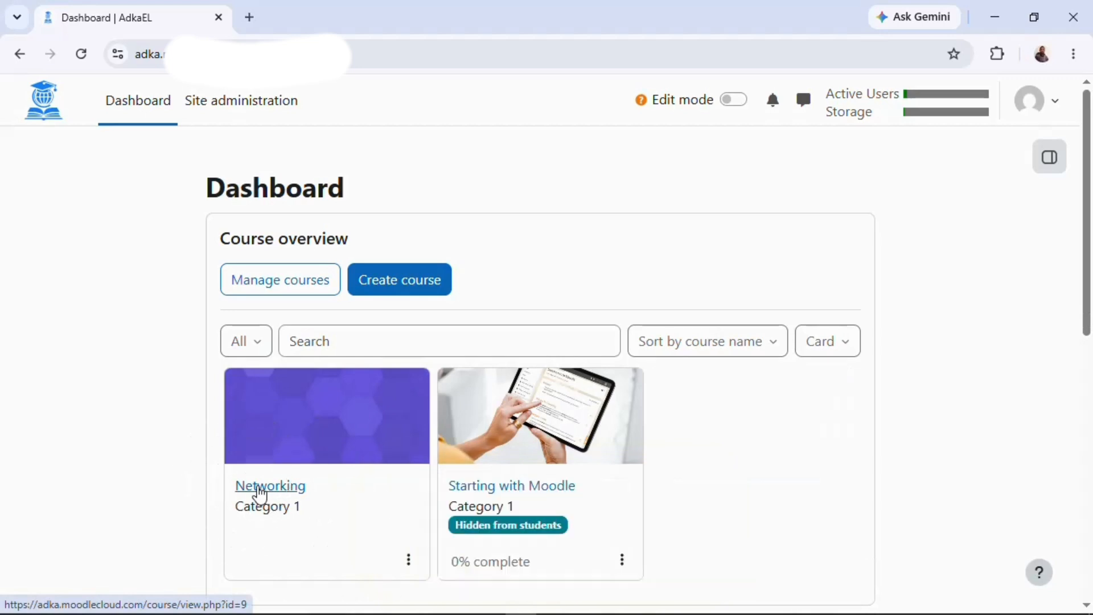
Go from the Networking course into the Networking Model Exam quiz and start a preview.
left_click(260, 490)
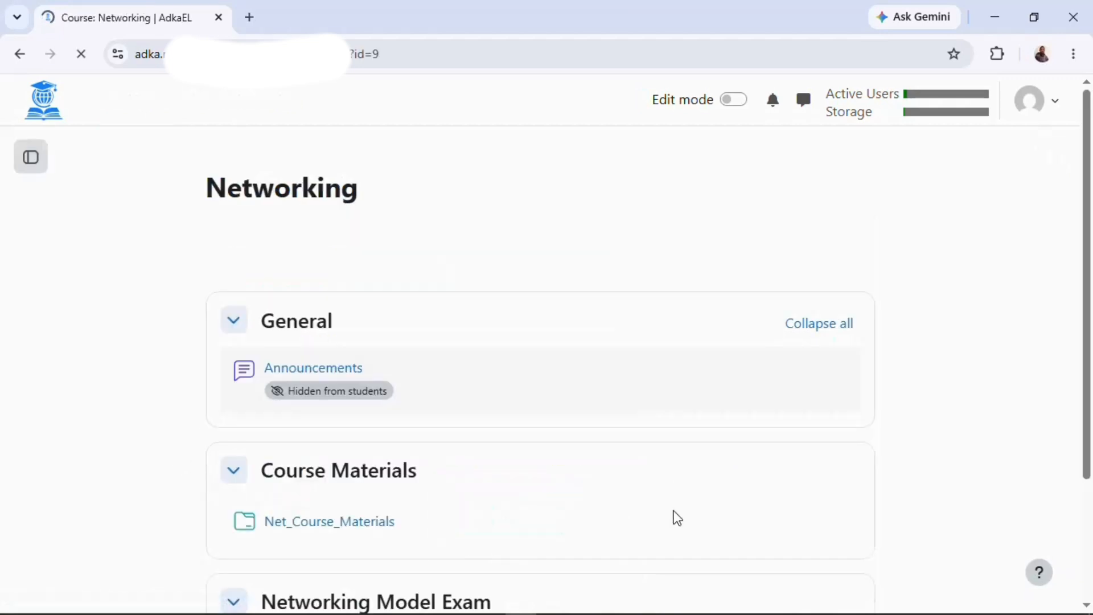
scroll(677, 518, "down", 3)
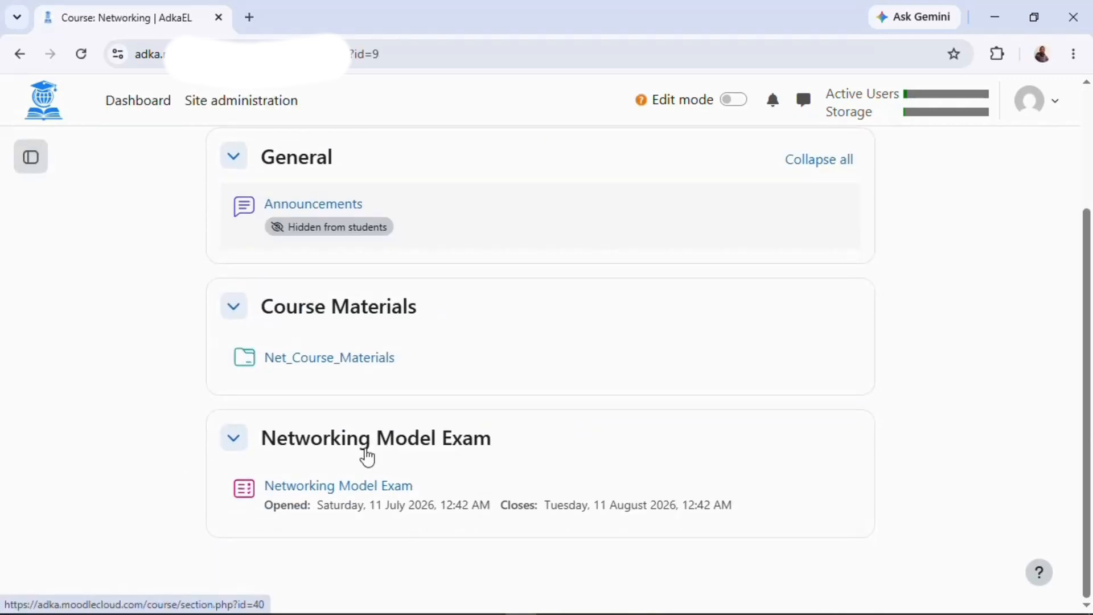
left_click(324, 488)
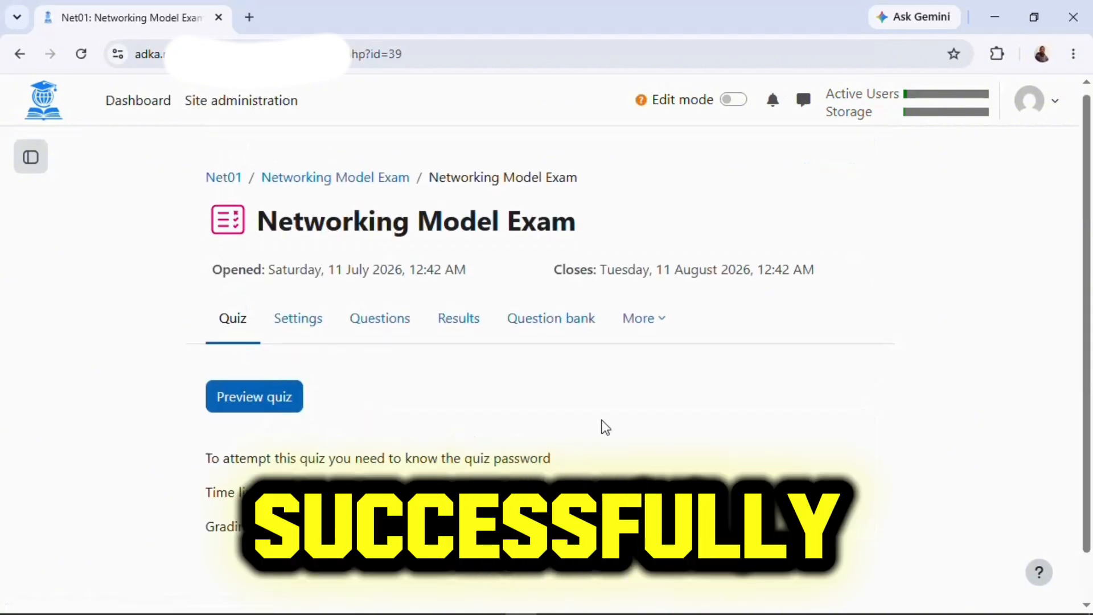
scroll(605, 427, "down", 1)
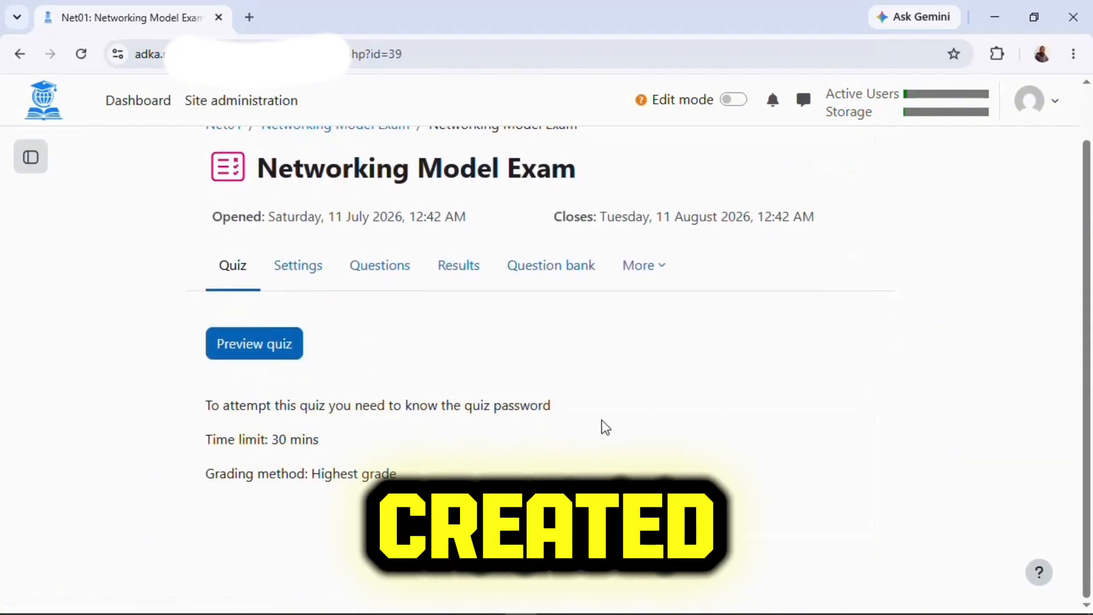
left_click(261, 351)
Enter the quiz password and start the preview attempt, opening Question 1.
left_click(342, 322)
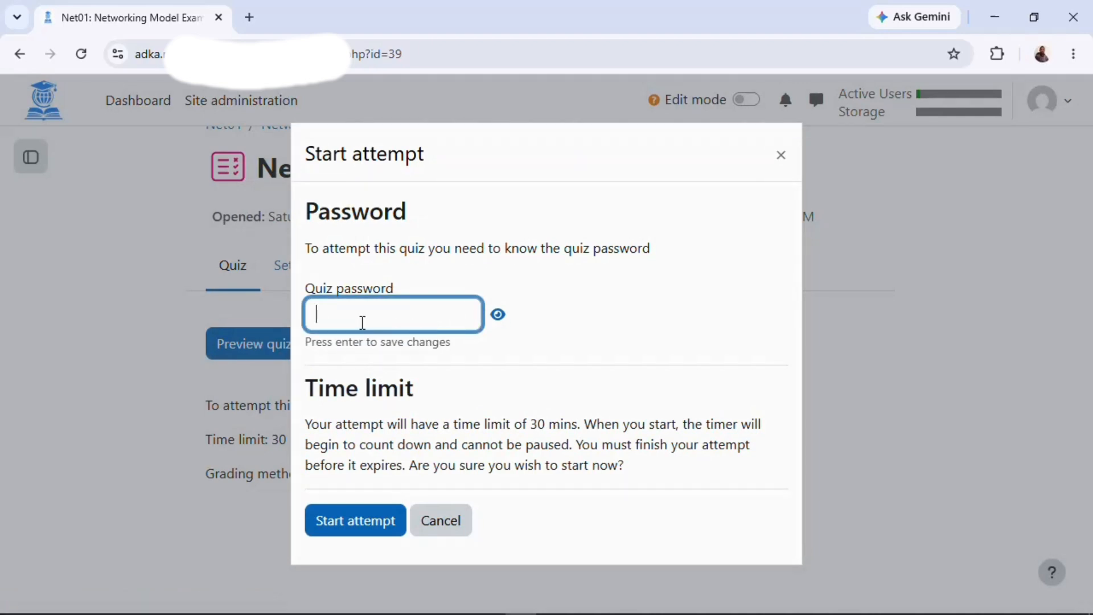
type("1234")
left_click(346, 523)
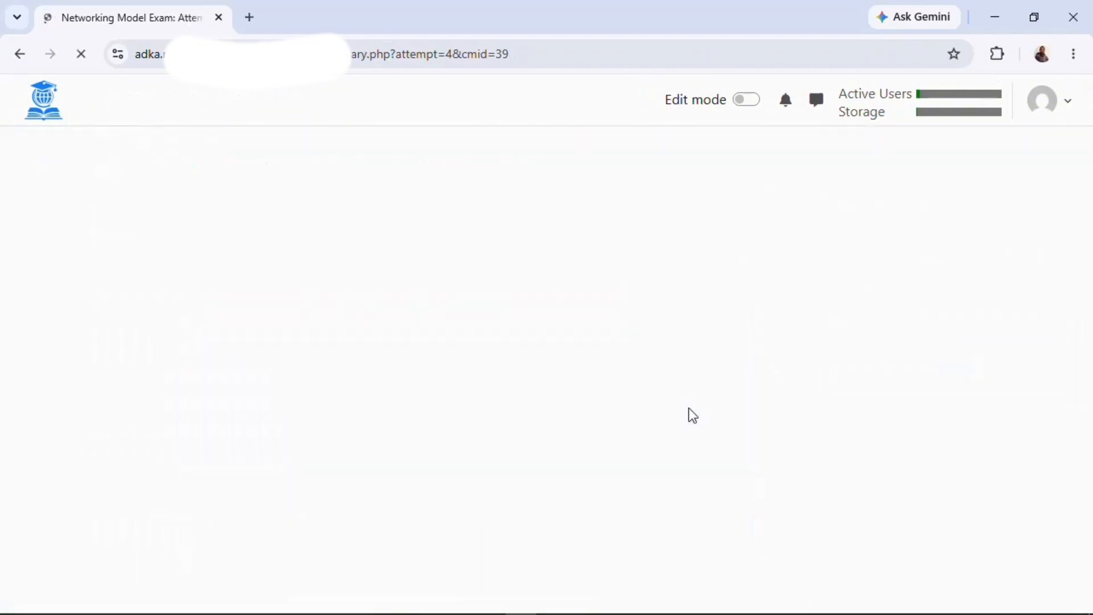
scroll(622, 551, "down", 8)
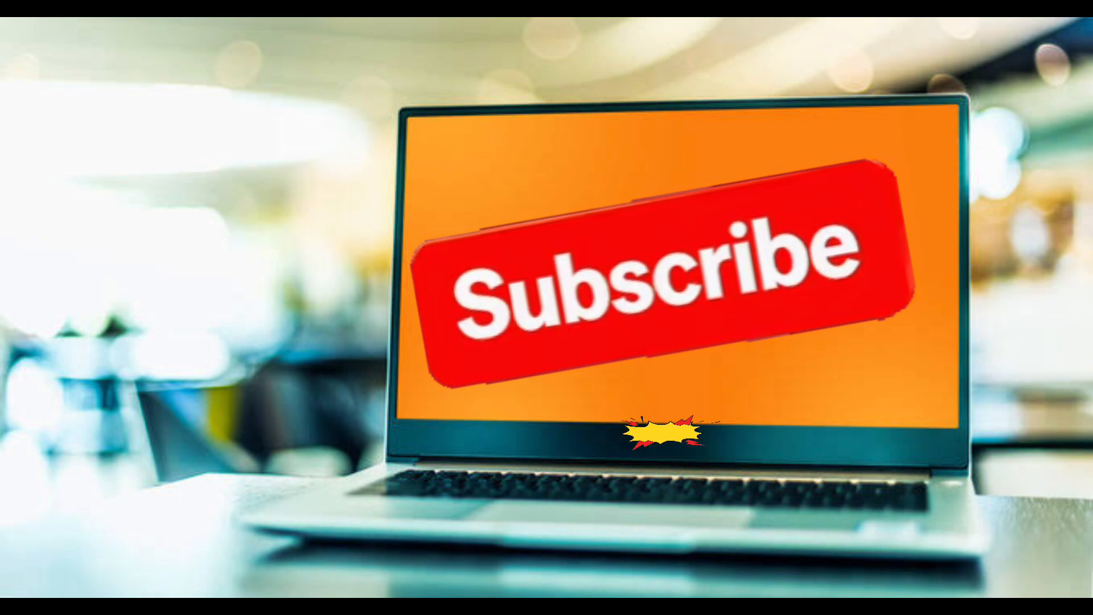